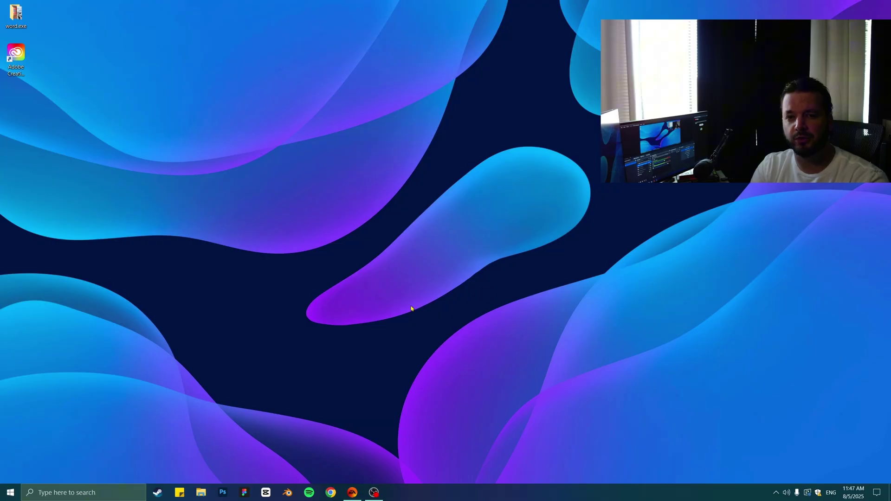
Step: Open NVIDIA Control Panel and review the full list of global 3D settings
{"action": "right_click", "coordinate": [449, 231]}
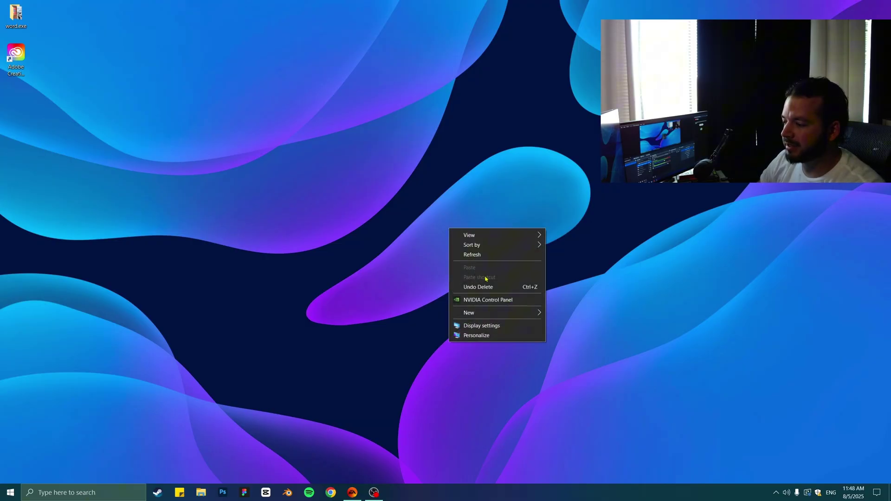
{"action": "left_click", "coordinate": [485, 299]}
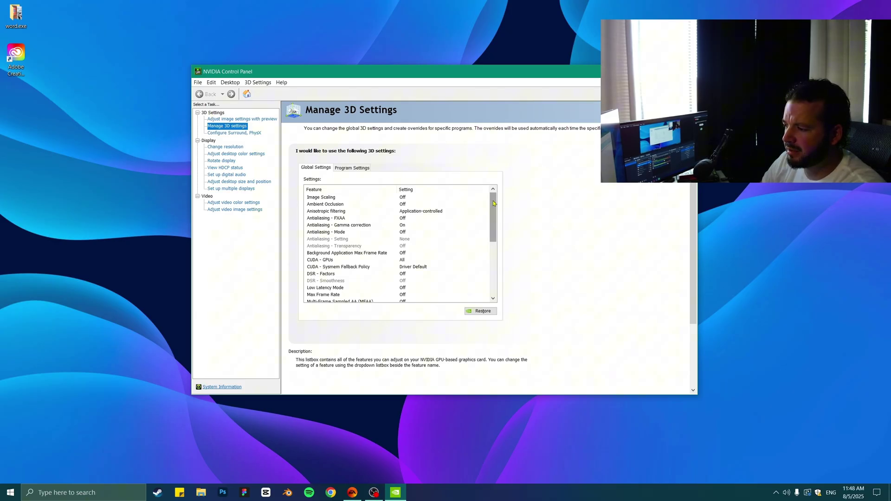
{"action": "left_click_drag", "start_coordinate": [493, 203], "coordinate": [501, 267]}
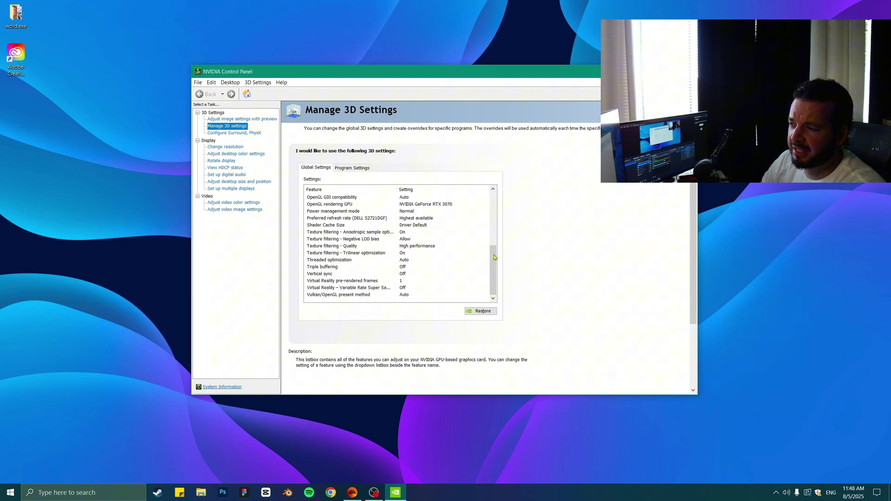
Step: Review the DELL display's 2560 × 1440 native resolution and its available refresh rates
{"action": "left_click", "coordinate": [226, 147]}
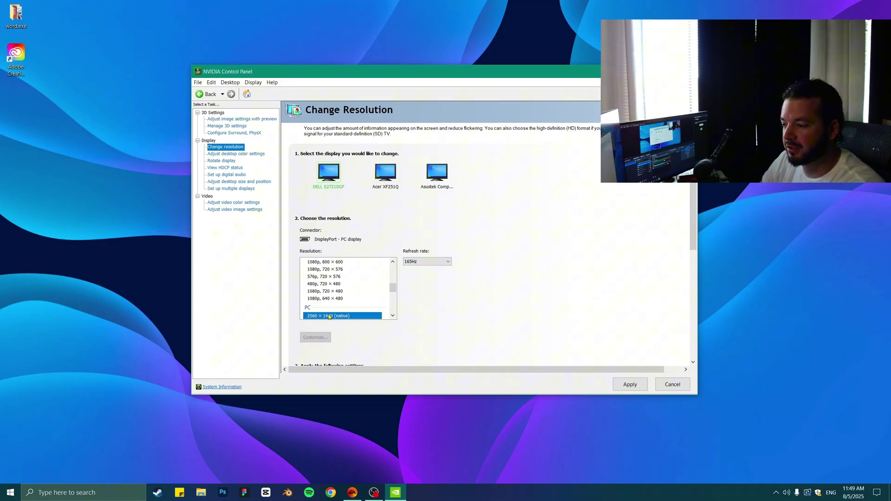
{"action": "left_click", "coordinate": [448, 263]}
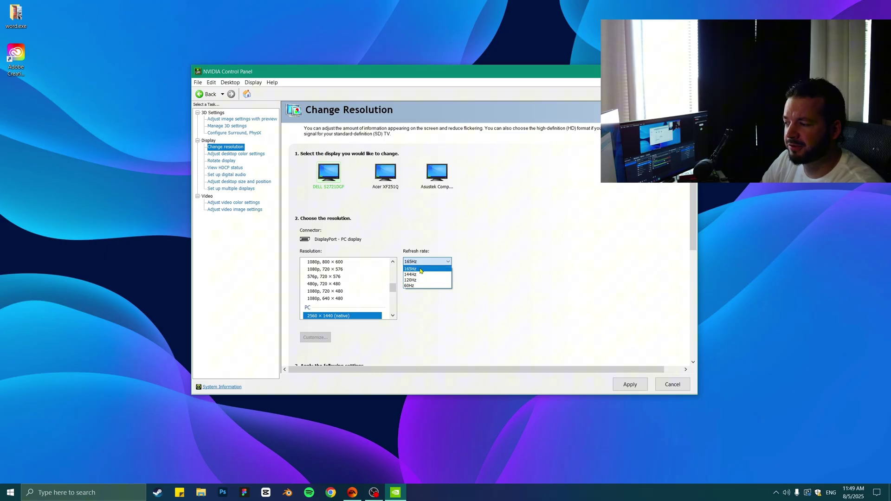
{"action": "left_click", "coordinate": [426, 273]}
Step: Set the DELL display's digital vibrance to about 65% in the desktop color settings
{"action": "left_click", "coordinate": [248, 155]}
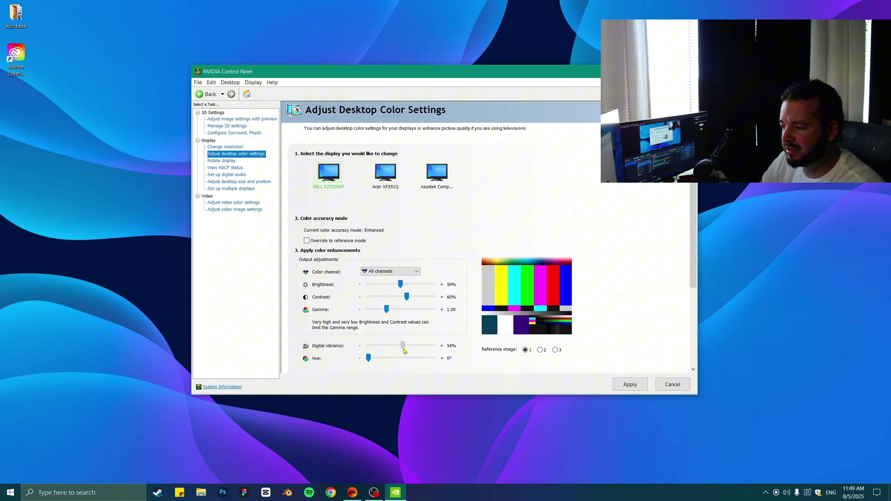
{"action": "left_click_drag", "start_coordinate": [403, 351], "coordinate": [407, 349]}
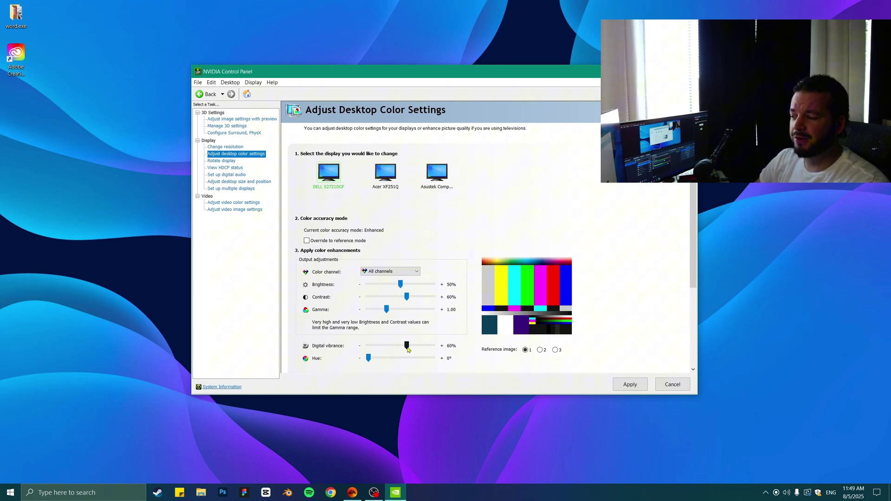
{"action": "left_click_drag", "start_coordinate": [407, 346], "coordinate": [403, 349]}
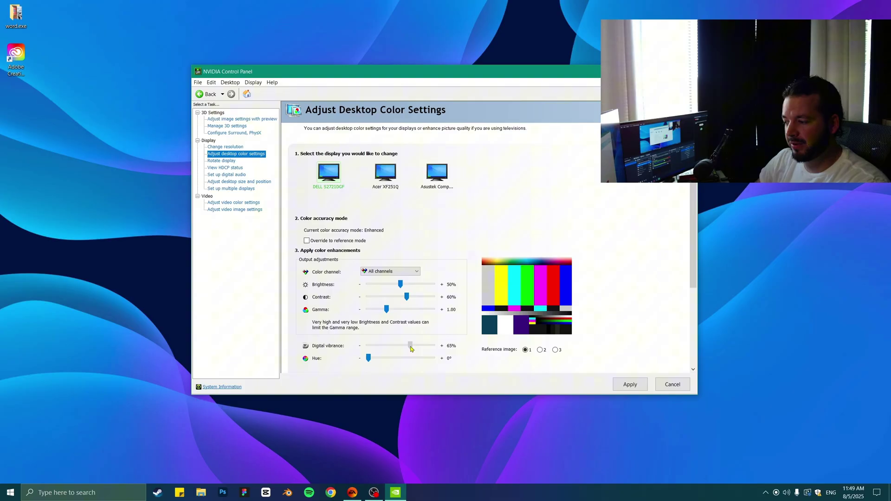
{"action": "left_click_drag", "start_coordinate": [408, 348], "coordinate": [409, 348]}
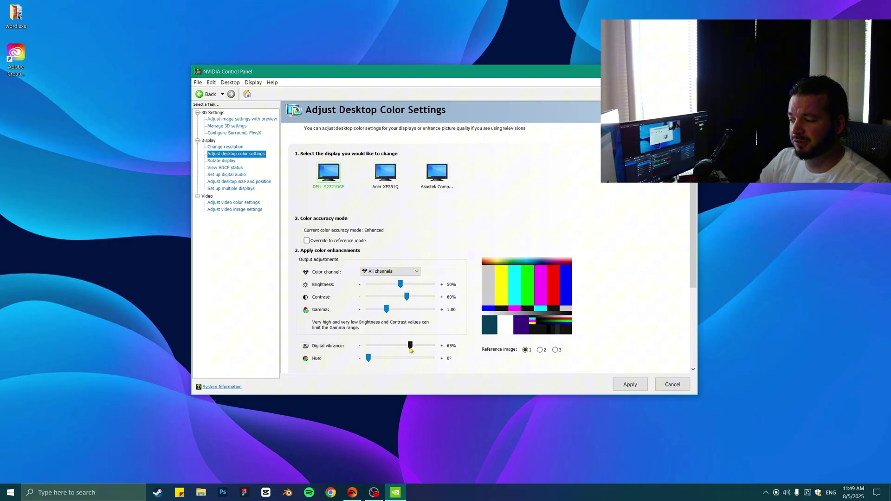
{"action": "left_click_drag", "start_coordinate": [415, 349], "coordinate": [414, 350]}
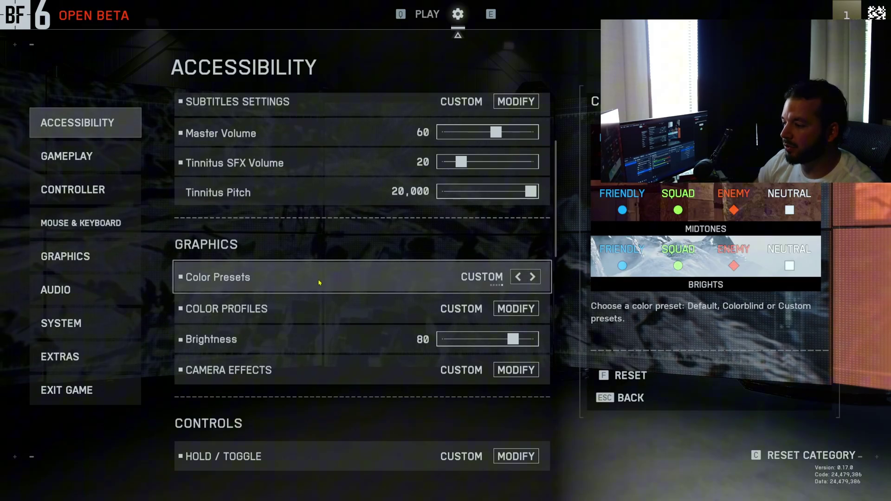
Step: Open Battlefield 6's custom color profiles, inspect the Friendly Color, and set the Squad Color to a lighter green
{"action": "left_click", "coordinate": [464, 309]}
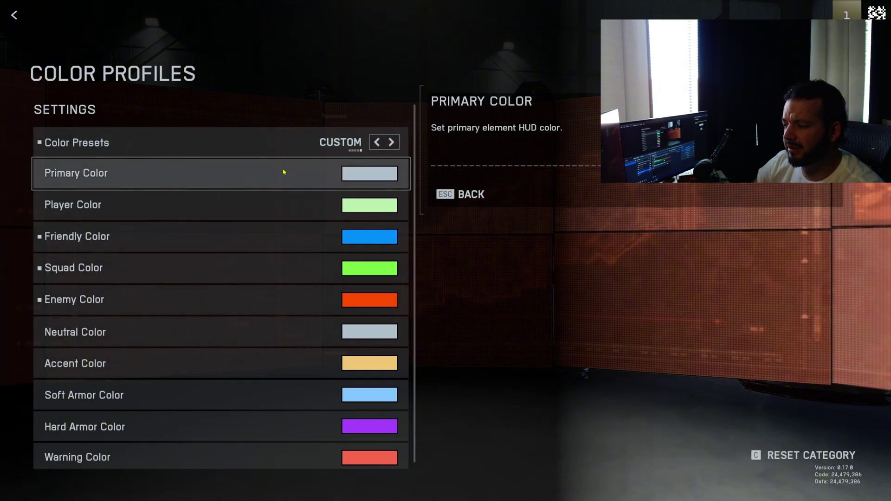
{"action": "left_click", "coordinate": [369, 238]}
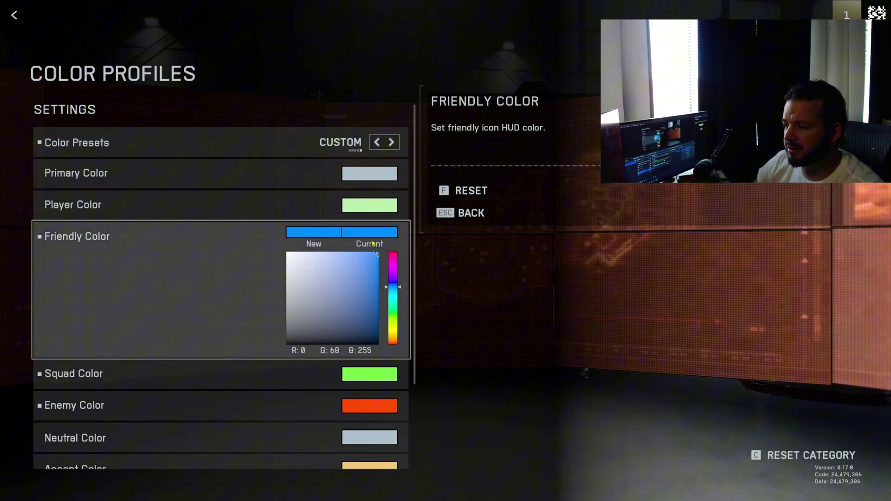
{"action": "left_click", "coordinate": [366, 235]}
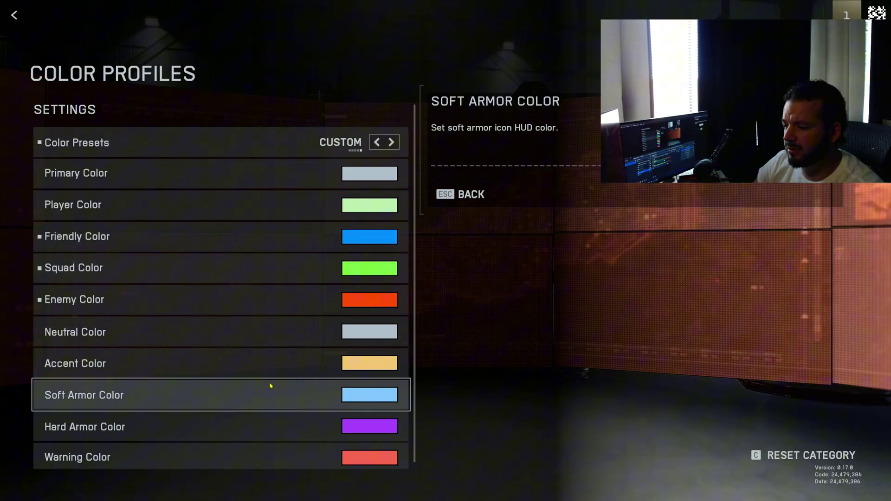
{"action": "left_click", "coordinate": [367, 268]}
{"action": "left_click", "coordinate": [315, 274]}
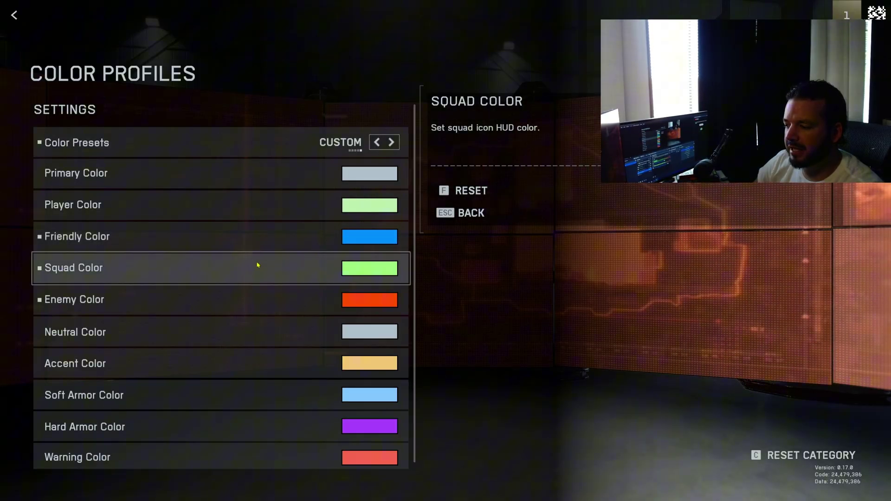
Step: Try yellow and settle on red for the Enemy Color, and leave the color profiles
{"action": "left_click", "coordinate": [376, 300]}
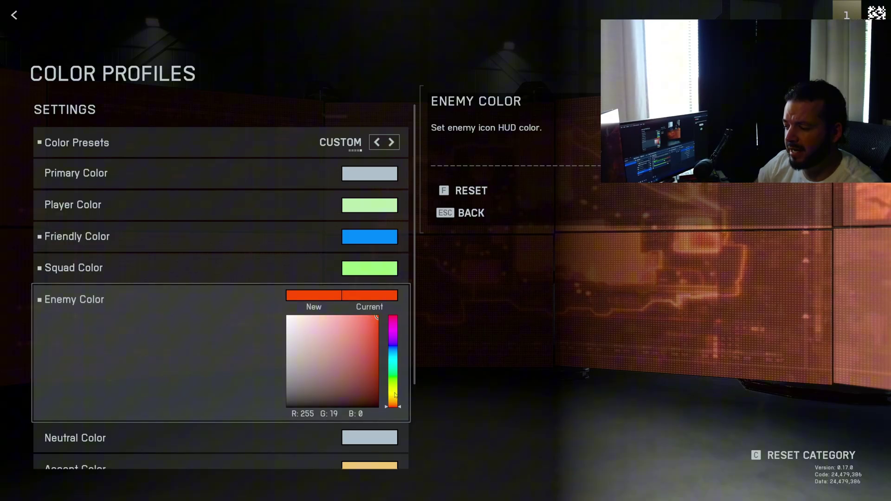
{"action": "mouse_move", "coordinate": [393, 398]}
{"action": "left_mouse_down"}
{"action": "mouse_move", "coordinate": [406, 390]}
{"action": "mouse_move", "coordinate": [401, 397]}
{"action": "left_mouse_up"}
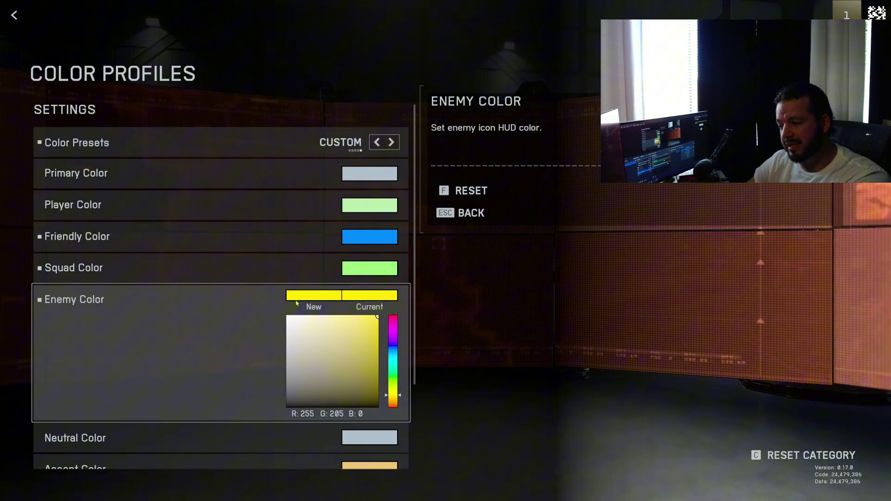
{"action": "key", "text": "Escape"}
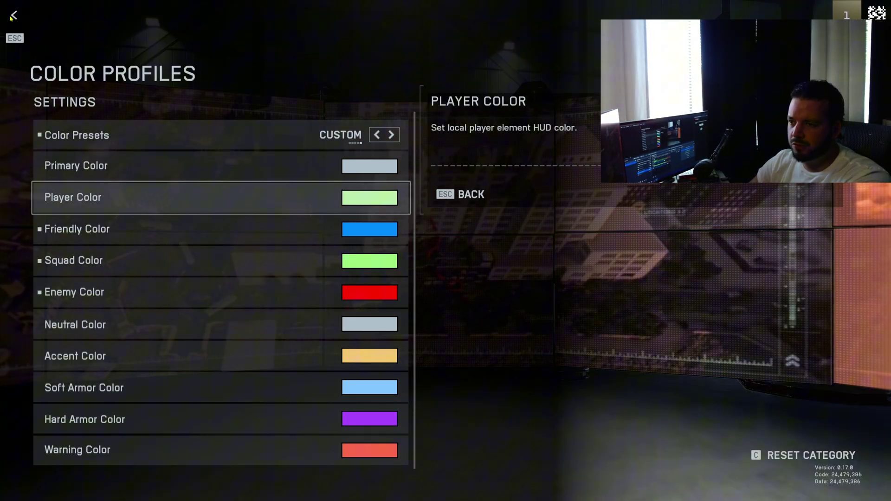
{"action": "left_click", "coordinate": [12, 17]}
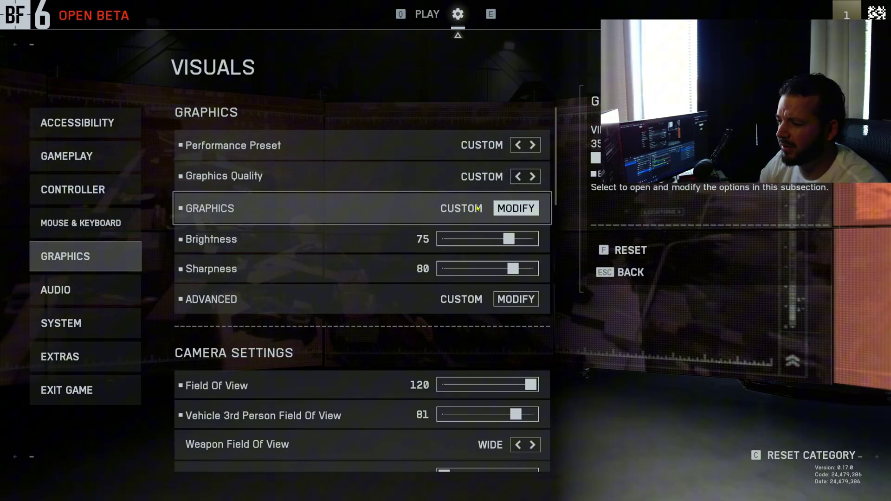
Step: Review the detailed graphics quality settings, from Texture Quality down to High Fidelity Objects Amount
{"action": "left_click", "coordinate": [516, 299]}
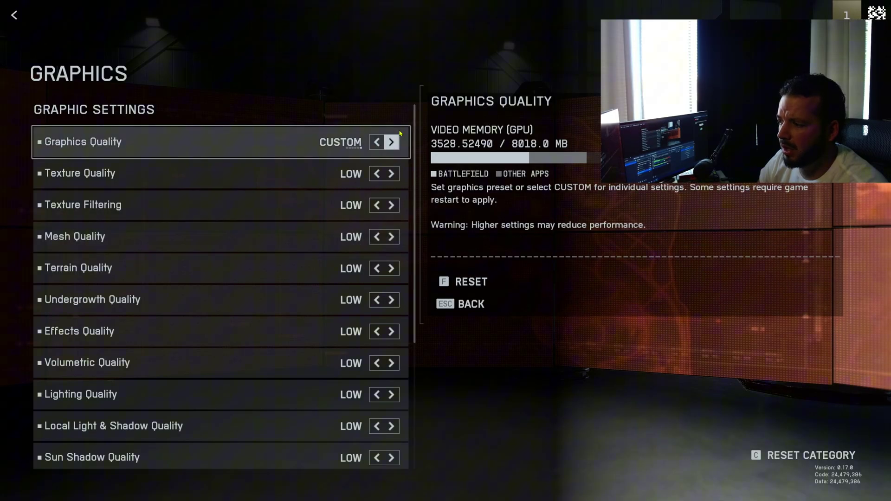
{"action": "left_click_drag", "start_coordinate": [416, 142], "coordinate": [401, 284]}
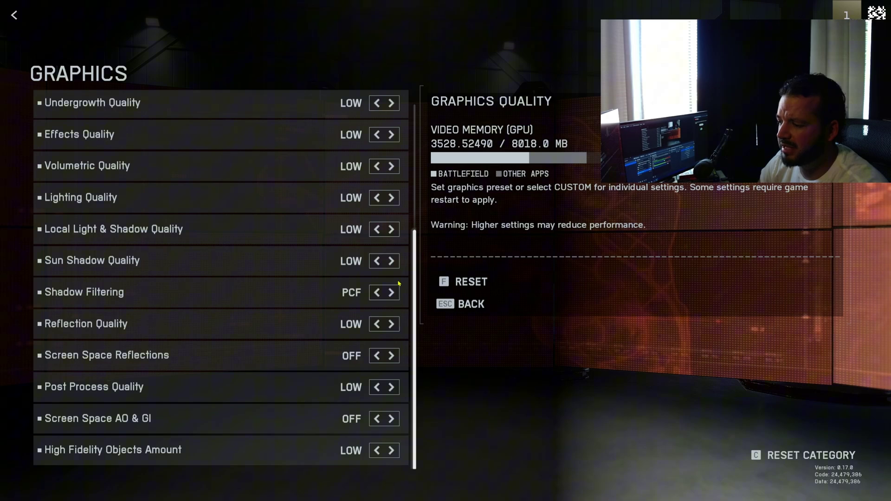
{"action": "scroll", "coordinate": [400, 259], "scroll_direction": "up", "scroll_amount": 5}
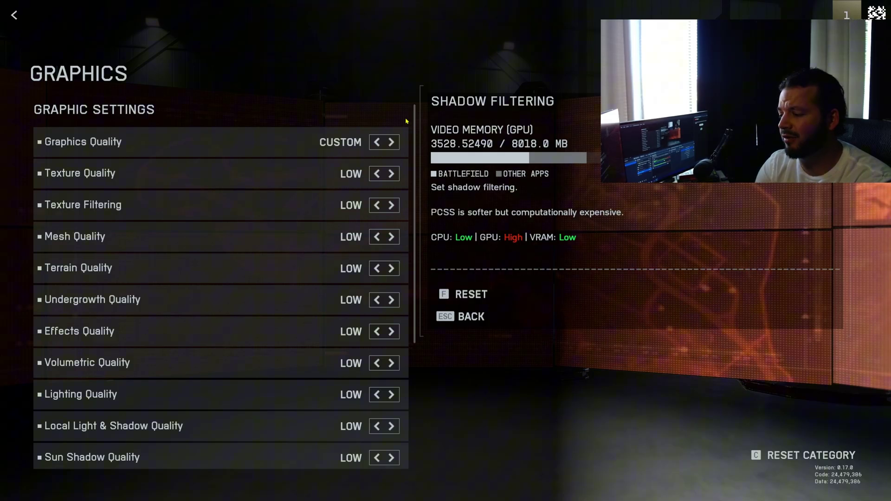
{"action": "key", "text": "Escape"}
Step: Set the in-game Brightness to 81
{"action": "scroll", "coordinate": [501, 245], "scroll_direction": "down", "scroll_amount": 6}
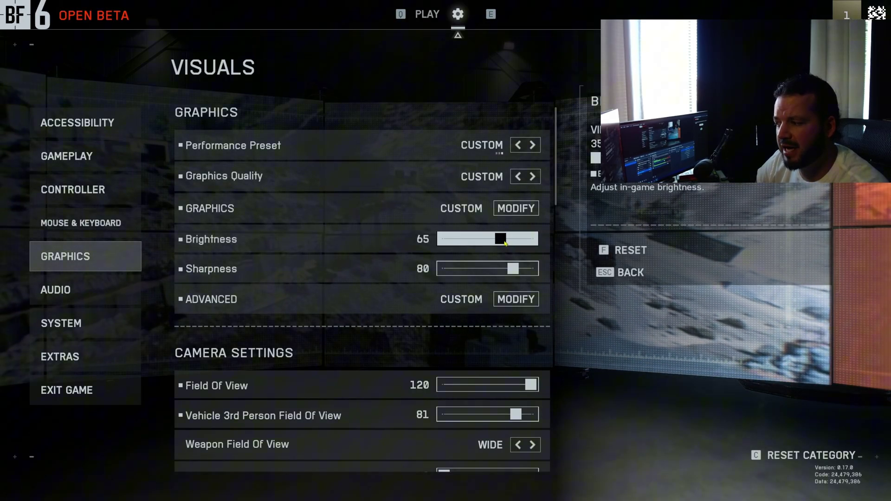
{"action": "left_click_drag", "start_coordinate": [499, 243], "coordinate": [513, 239]}
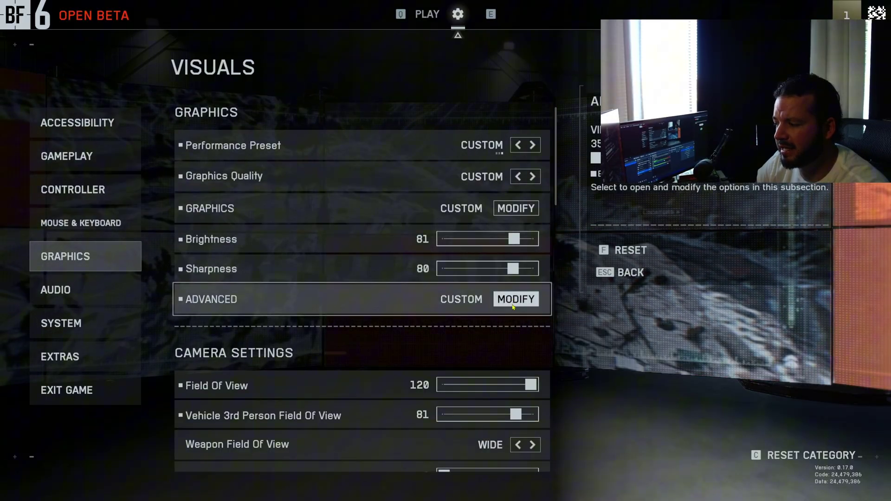
Step: Adjust the Frame Rate Limit to 163 and set NVIDIA Reflex Low Latency to Enabled + Boost in the advanced graphics settings
{"action": "left_click", "coordinate": [516, 299]}
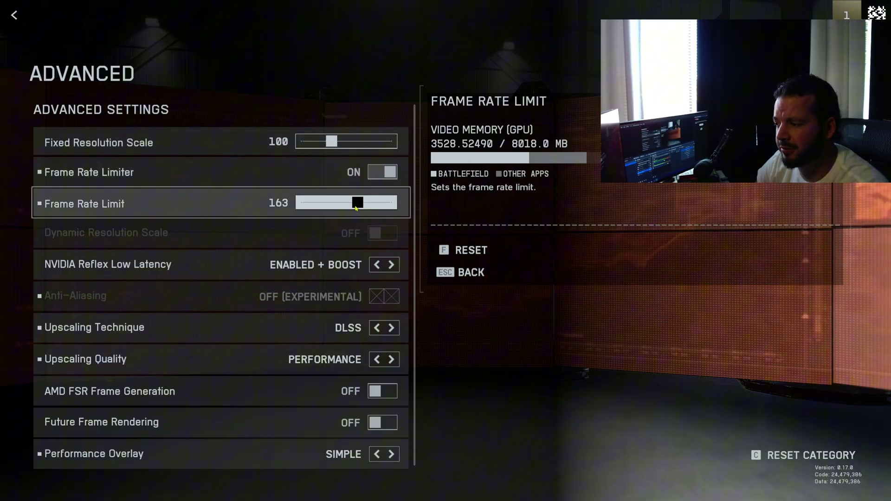
{"action": "left_click_drag", "start_coordinate": [356, 206], "coordinate": [364, 206]}
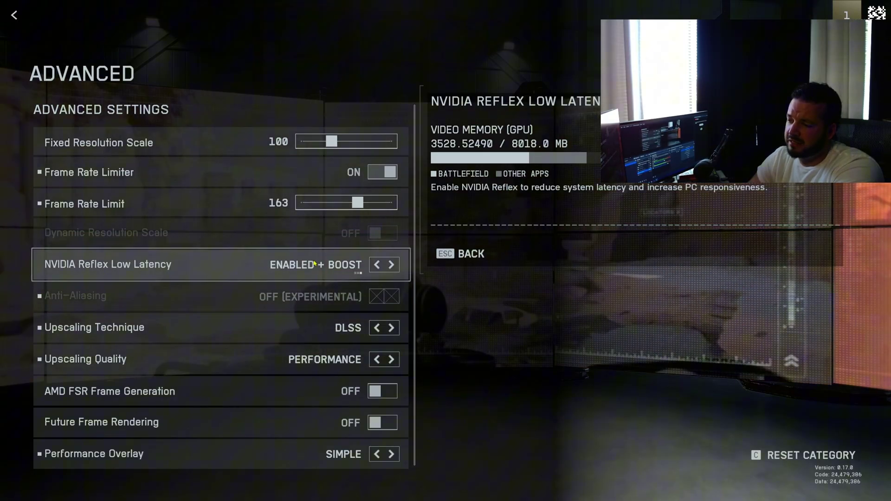
{"action": "left_click", "coordinate": [378, 267]}
{"action": "left_click", "coordinate": [378, 267]}
{"action": "left_click", "coordinate": [391, 267]}
{"action": "left_click", "coordinate": [391, 267]}
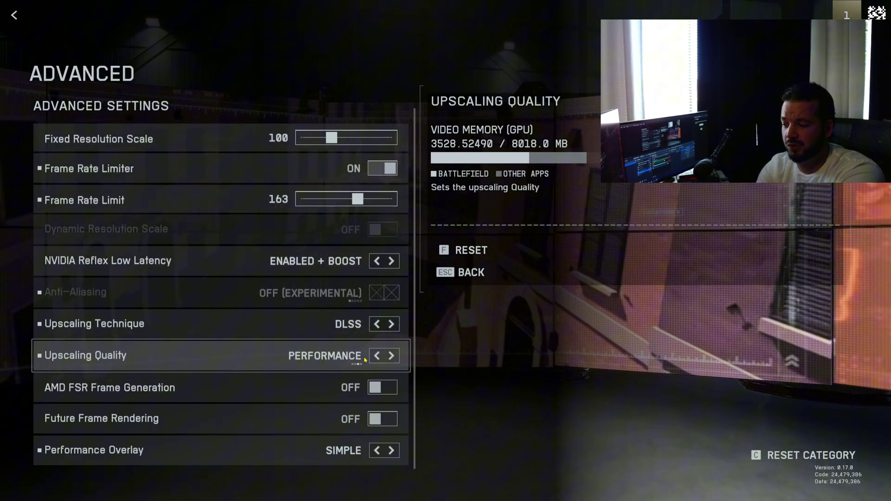
Step: Try the Off and Extra modes of the Performance Overlay, set it to Simple, and leave the advanced settings
{"action": "left_click", "coordinate": [374, 451]}
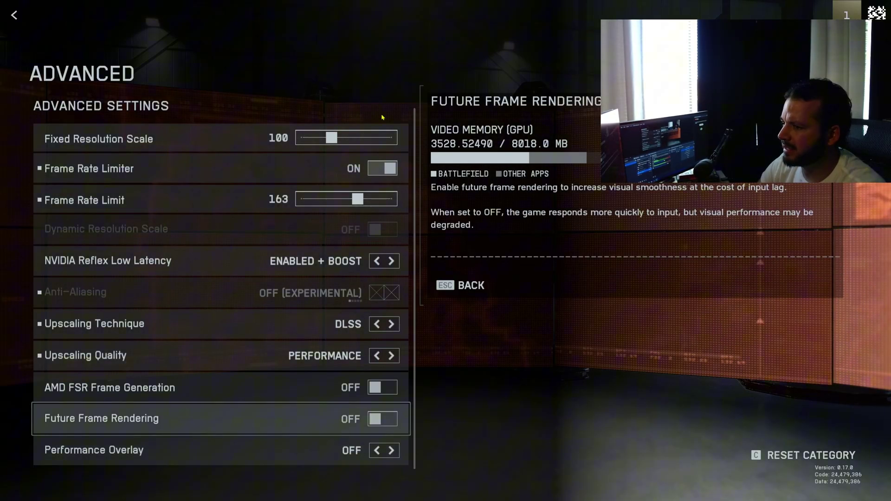
{"action": "left_click", "coordinate": [392, 449]}
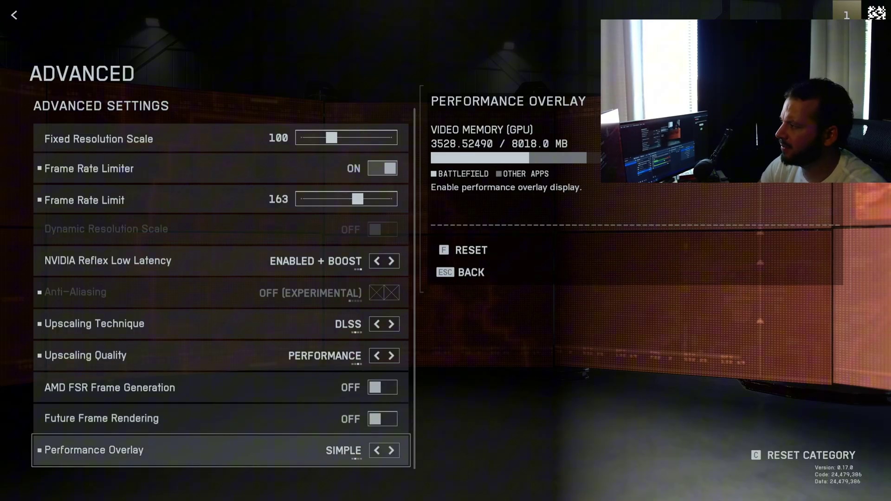
{"action": "left_click", "coordinate": [391, 450]}
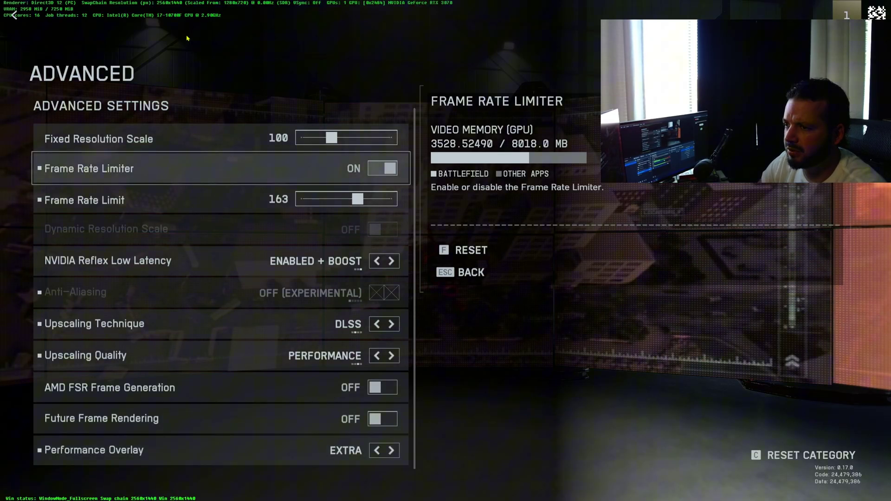
{"action": "left_click", "coordinate": [376, 450]}
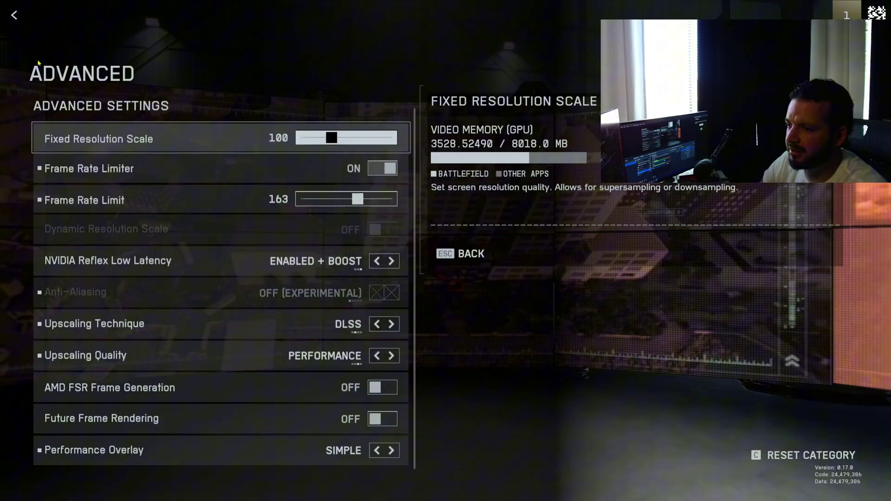
{"action": "left_click", "coordinate": [14, 15]}
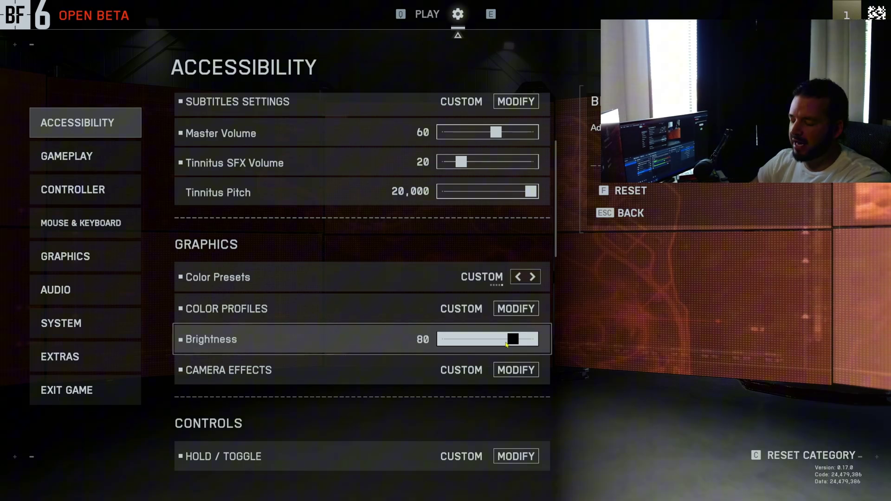
Step: Set the accessibility Brightness to 75 and review the camera effects settings, such as motion blur and camera shake
{"action": "left_click", "coordinate": [503, 344]}
{"action": "left_click", "coordinate": [517, 370]}
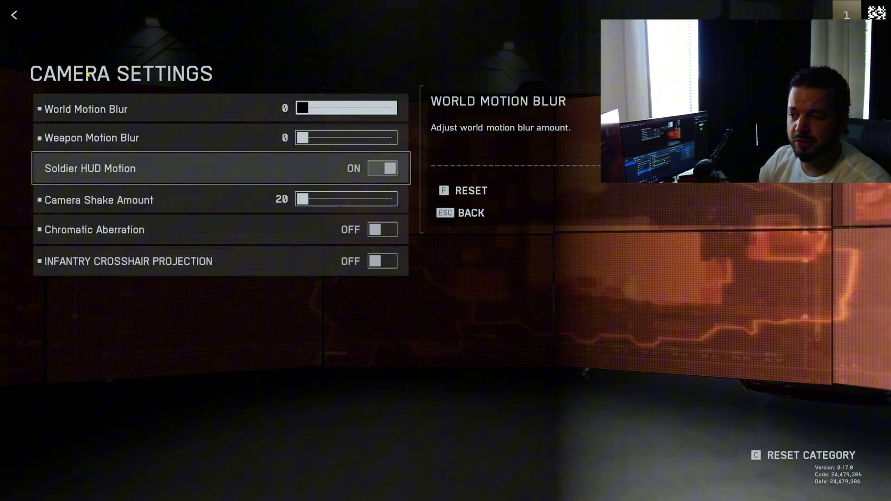
{"action": "key", "text": "Escape"}
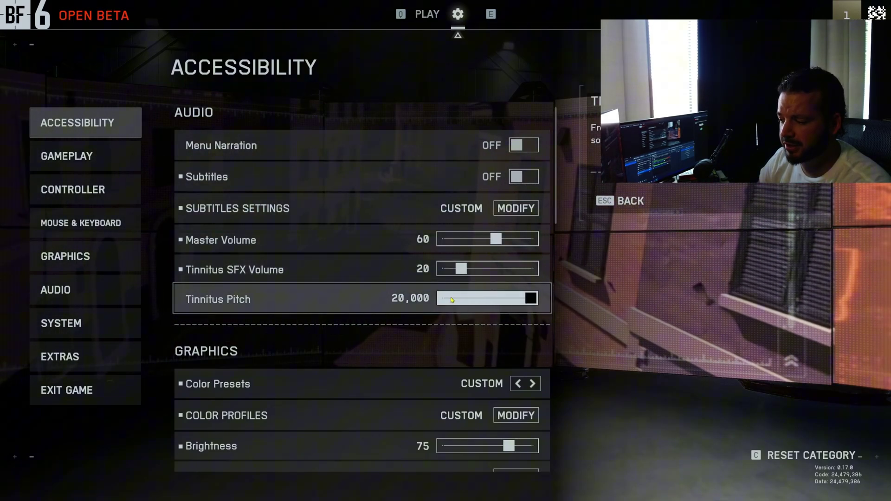
Step: Review the accessibility hold and toggle control settings, including sprint, crouch slide and weapon zoom behaviour
{"action": "scroll", "coordinate": [453, 299], "scroll_direction": "down", "scroll_amount": 3}
{"action": "left_click", "coordinate": [515, 454]}
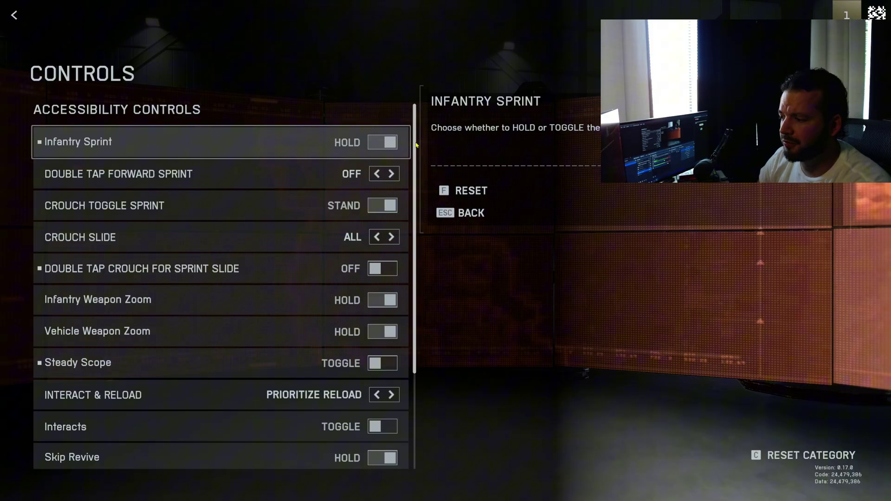
{"action": "left_click_drag", "start_coordinate": [416, 145], "coordinate": [416, 269]}
{"action": "scroll", "coordinate": [206, 212], "scroll_direction": "up", "scroll_amount": 3}
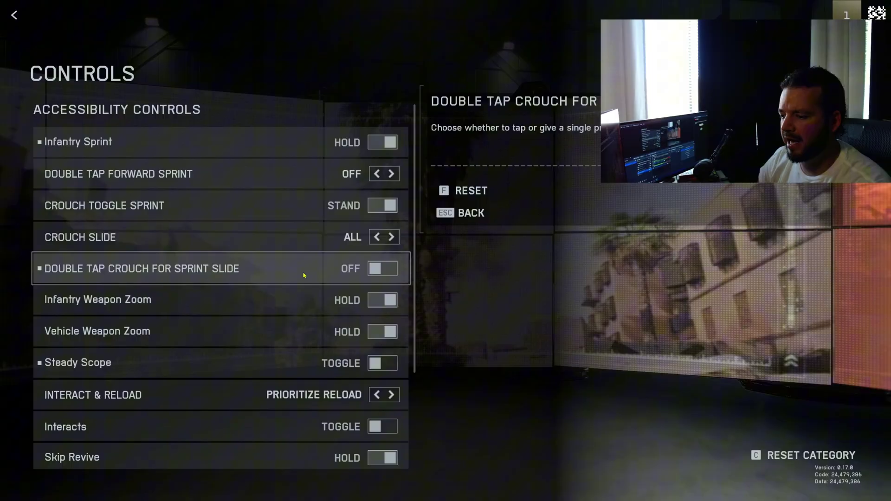
Step: Finish reviewing the accessibility controls, turn off Menu Tutorials and In-Game Tutorials, and look over the hint settings
{"action": "scroll", "coordinate": [304, 274], "scroll_direction": "down", "scroll_amount": 2}
{"action": "scroll", "coordinate": [304, 275], "scroll_direction": "down", "scroll_amount": 1}
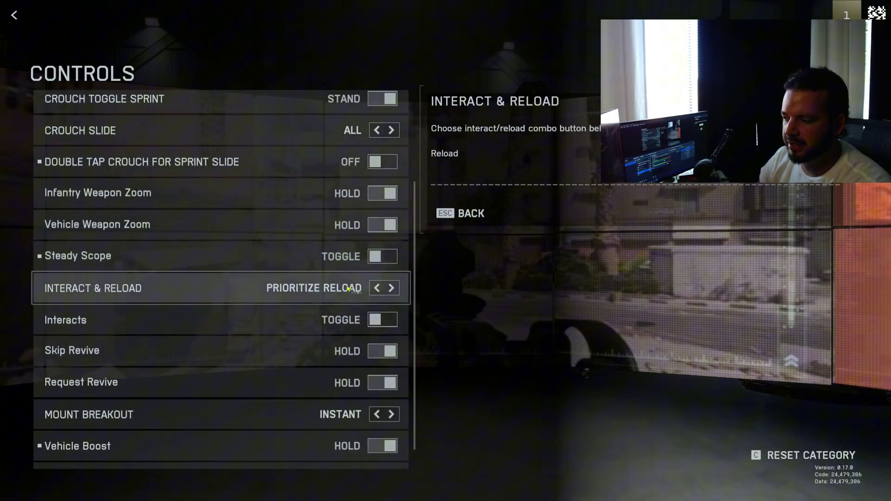
{"action": "scroll", "coordinate": [293, 284], "scroll_direction": "down", "scroll_amount": 1}
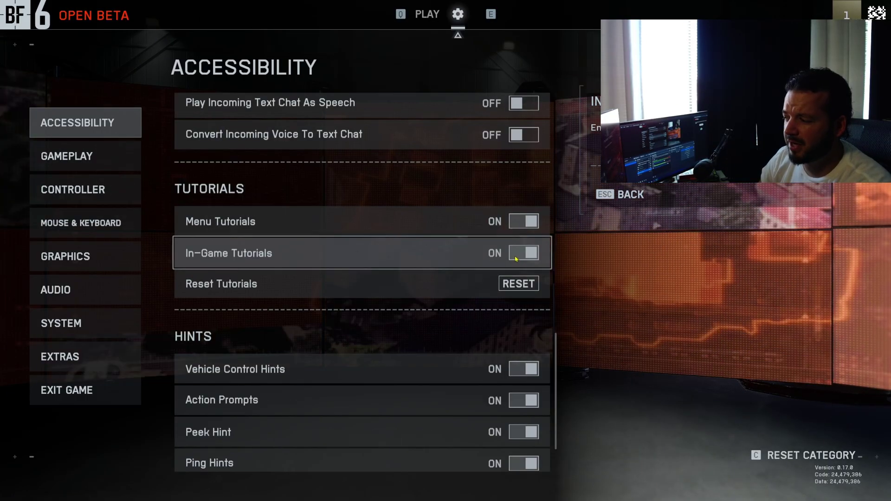
{"action": "left_click", "coordinate": [516, 255]}
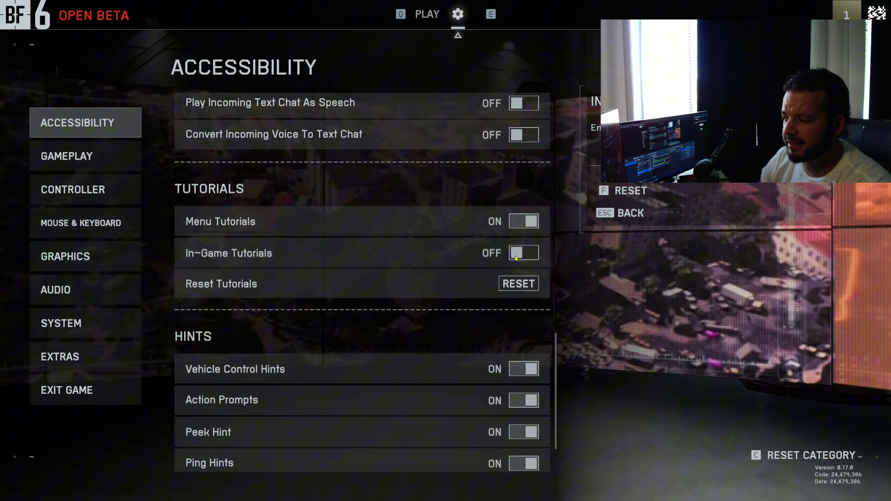
{"action": "left_click", "coordinate": [516, 255]}
{"action": "left_click", "coordinate": [517, 256]}
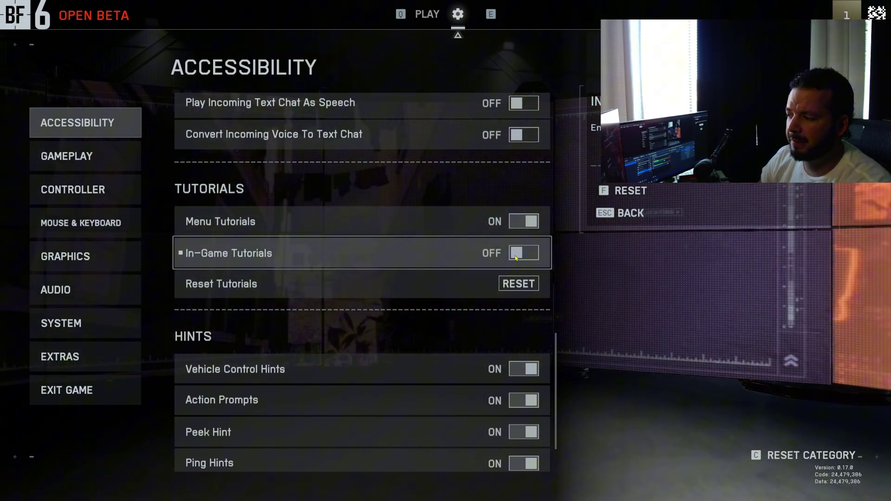
{"action": "left_click", "coordinate": [517, 255]}
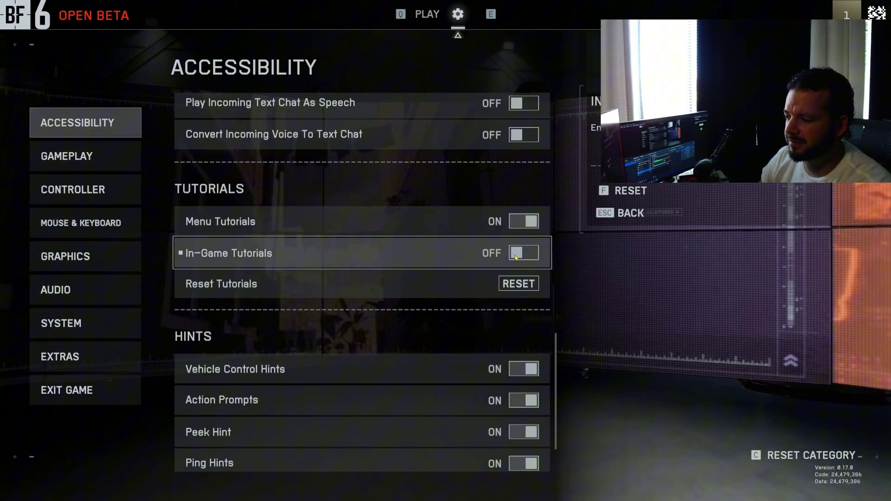
{"action": "left_click", "coordinate": [516, 255]}
{"action": "left_click", "coordinate": [516, 255]}
{"action": "left_click", "coordinate": [523, 221]}
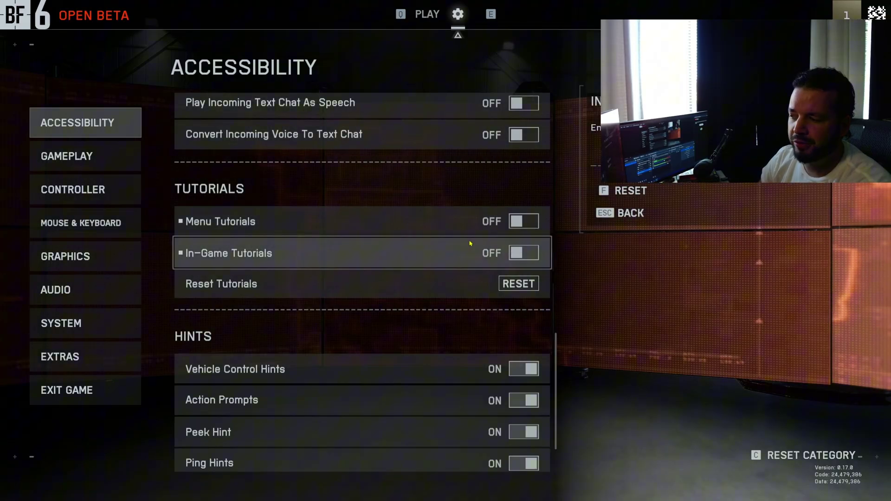
{"action": "scroll", "coordinate": [434, 274], "scroll_direction": "down", "scroll_amount": 2}
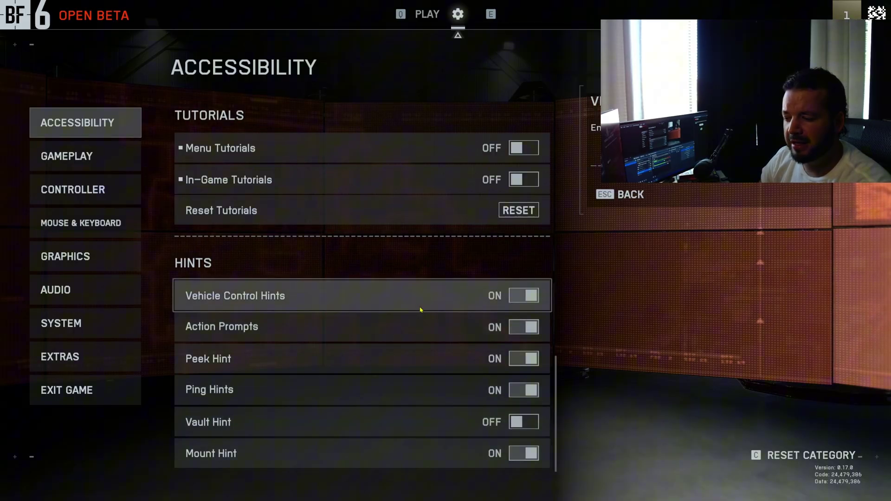
Step: Set Infantry Mouse Aim Sensitivity to 6 and, after trying 133 and 0, the Zoom Sensitivity Coefficient to 178 in the infantry control settings
{"action": "left_click", "coordinate": [110, 227]}
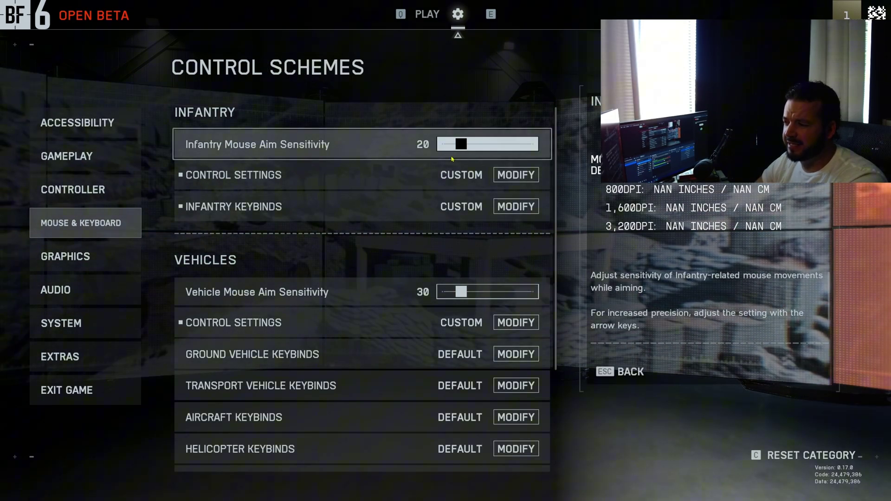
{"action": "left_click_drag", "start_coordinate": [460, 145], "coordinate": [444, 147]}
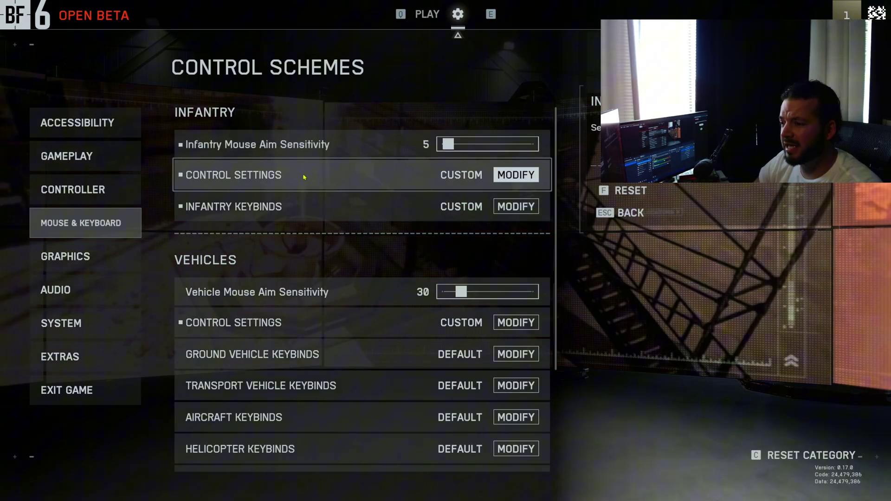
{"action": "left_click", "coordinate": [513, 179]}
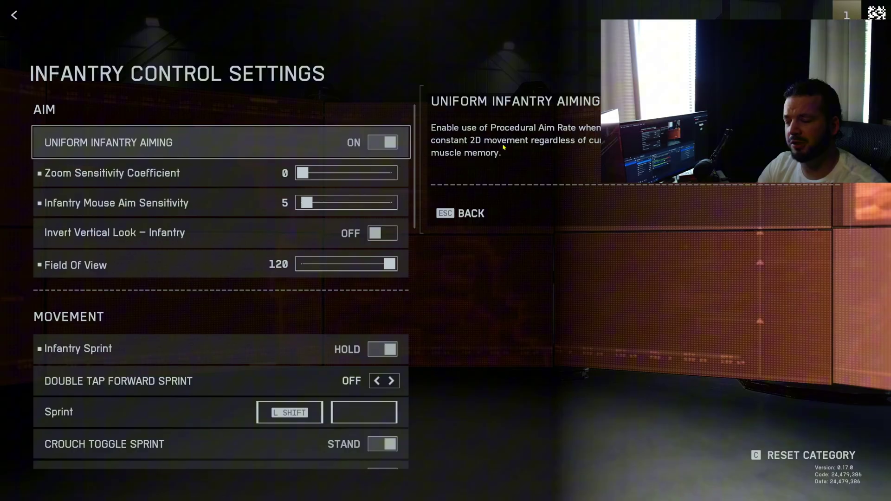
{"action": "left_click", "coordinate": [341, 173]}
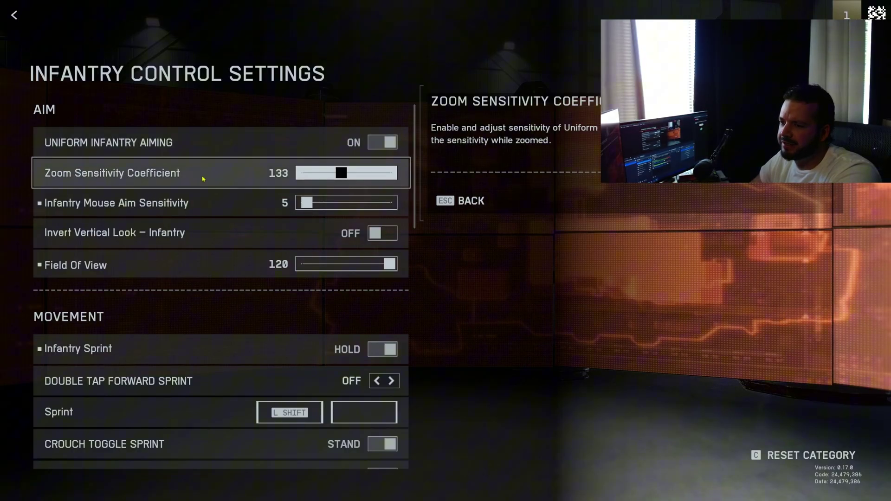
{"action": "left_click_drag", "start_coordinate": [330, 177], "coordinate": [270, 178]}
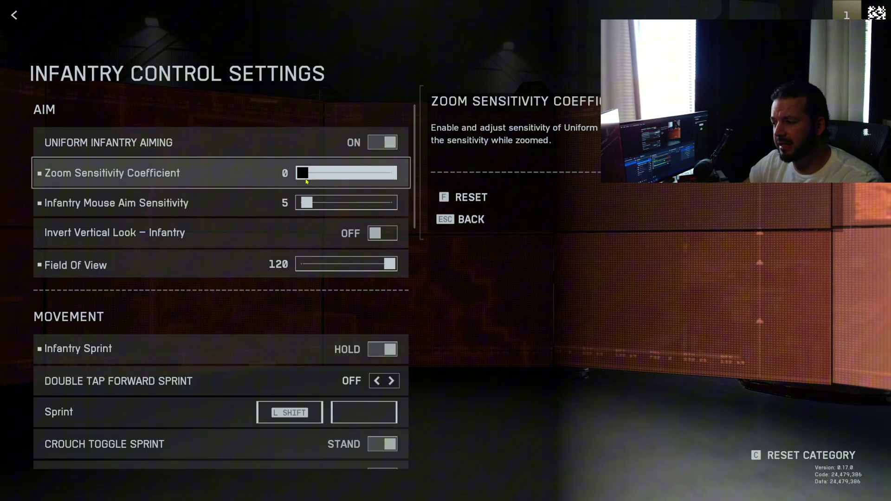
{"action": "left_click_drag", "start_coordinate": [306, 177], "coordinate": [359, 177]}
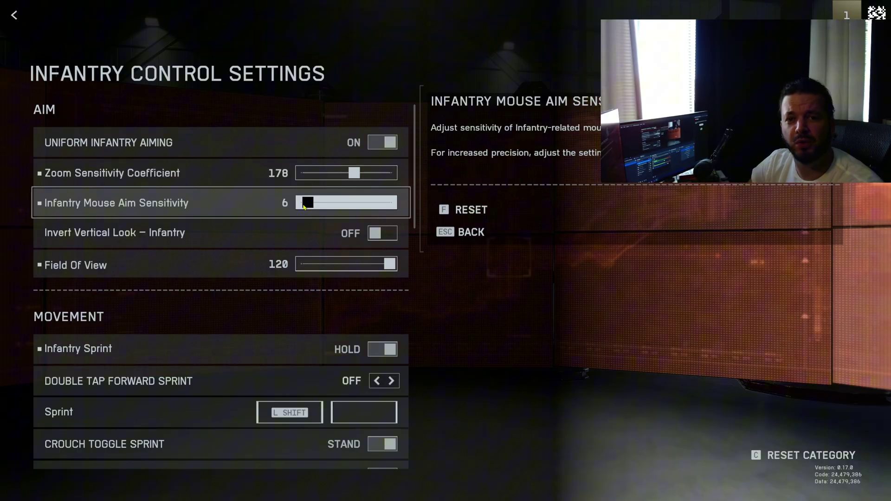
{"action": "key", "text": "Escape"}
Step: Review the general and movement bindings in the infantry keybinds, including Interact, Crouch, Prone and Slide
{"action": "left_click", "coordinate": [304, 204]}
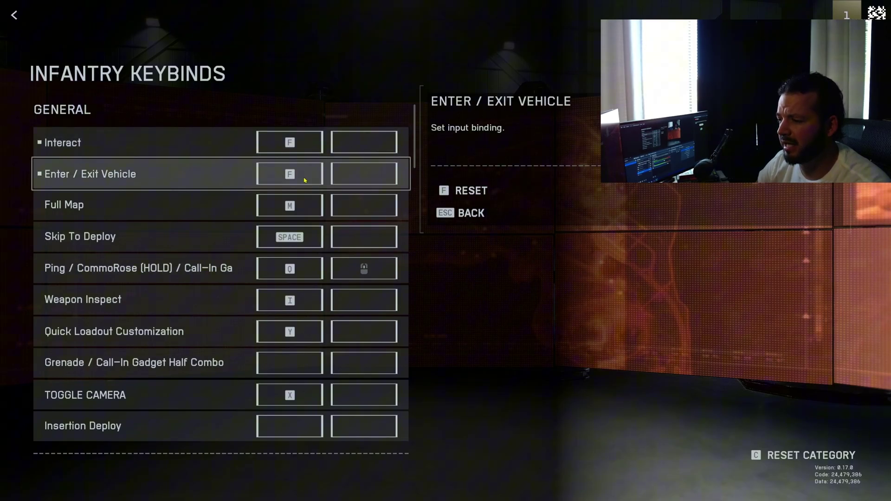
{"action": "scroll", "coordinate": [415, 147], "scroll_direction": "down", "scroll_amount": 1}
{"action": "scroll", "coordinate": [415, 151], "scroll_direction": "down", "scroll_amount": 1}
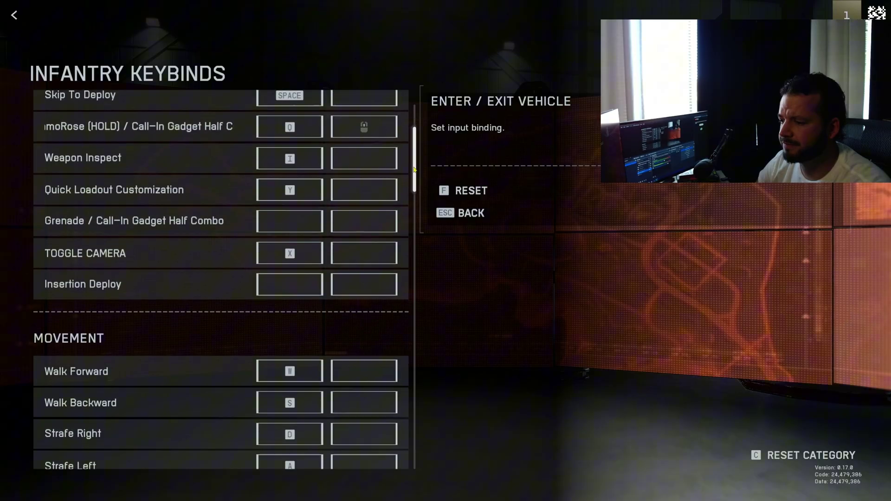
{"action": "left_click_drag", "start_coordinate": [414, 179], "coordinate": [431, 273]}
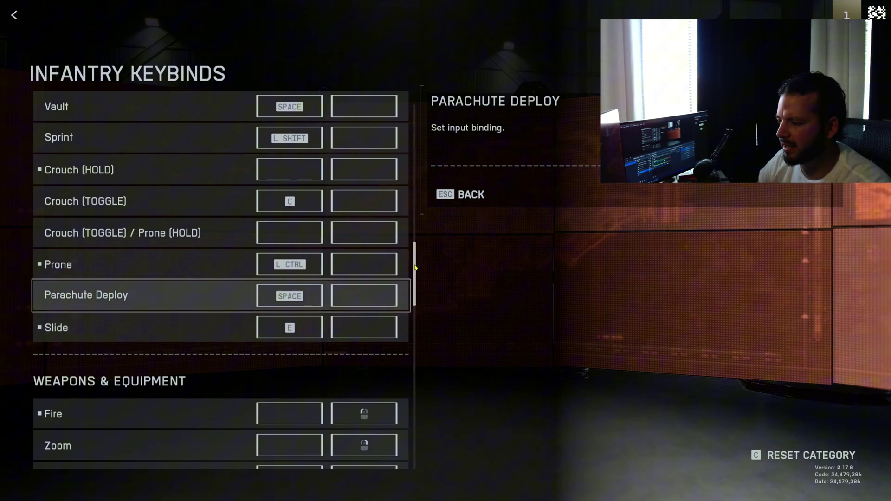
{"action": "left_click_drag", "start_coordinate": [416, 268], "coordinate": [418, 278]}
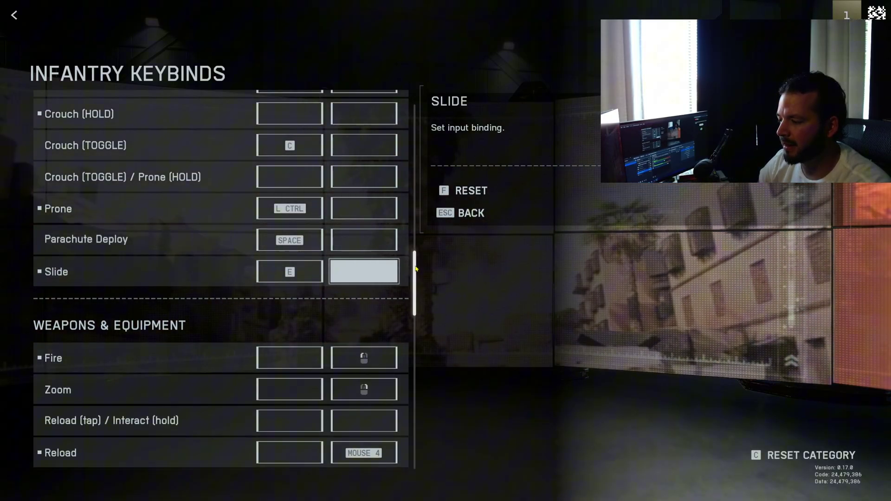
{"action": "scroll", "coordinate": [418, 272], "scroll_direction": "down", "scroll_amount": 1}
{"action": "left_click_drag", "start_coordinate": [417, 272], "coordinate": [418, 275]}
Step: Examine the infantry Weapons & Equipment bindings, from Fire and Reload through Gadgets, Grenade, Steady Scope, Toggle Scope and Deploy Bipod
{"action": "scroll", "coordinate": [419, 276], "scroll_direction": "down", "scroll_amount": 6}
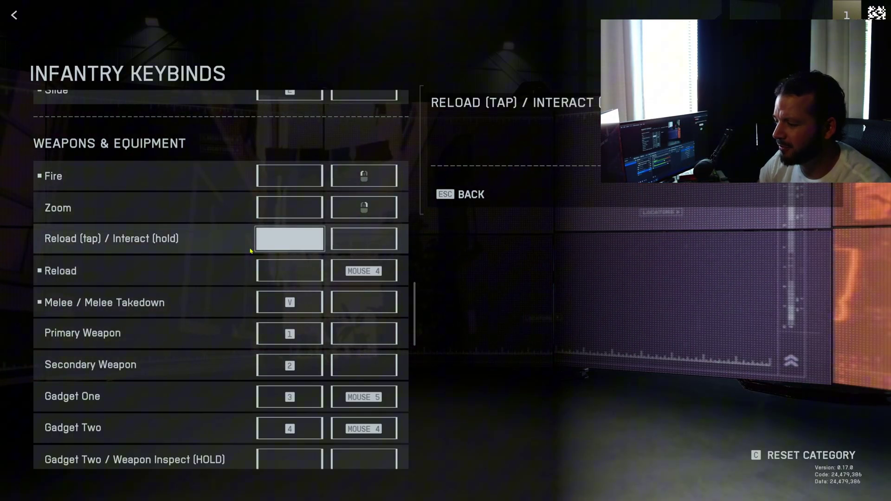
{"action": "scroll", "coordinate": [416, 295], "scroll_direction": "down", "scroll_amount": 1}
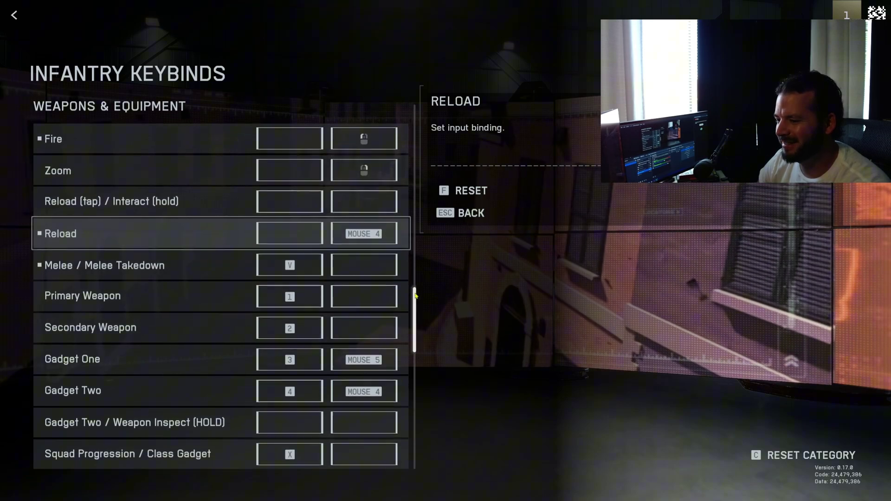
{"action": "scroll", "coordinate": [306, 241], "scroll_direction": "down", "scroll_amount": 2}
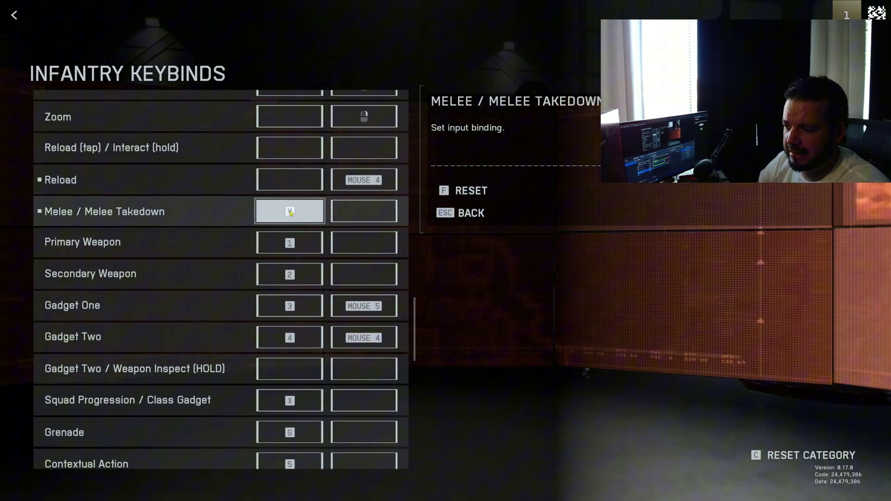
{"action": "scroll", "coordinate": [302, 242], "scroll_direction": "down", "scroll_amount": 3}
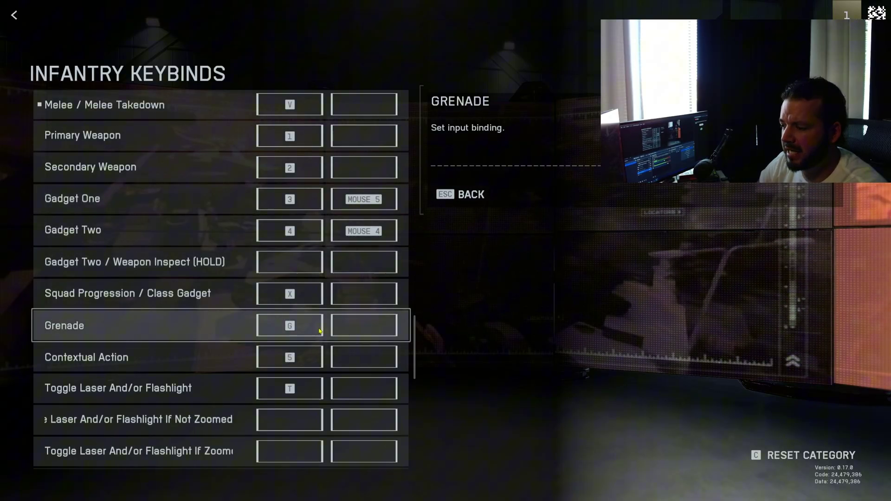
{"action": "scroll", "coordinate": [319, 330], "scroll_direction": "down", "scroll_amount": 5}
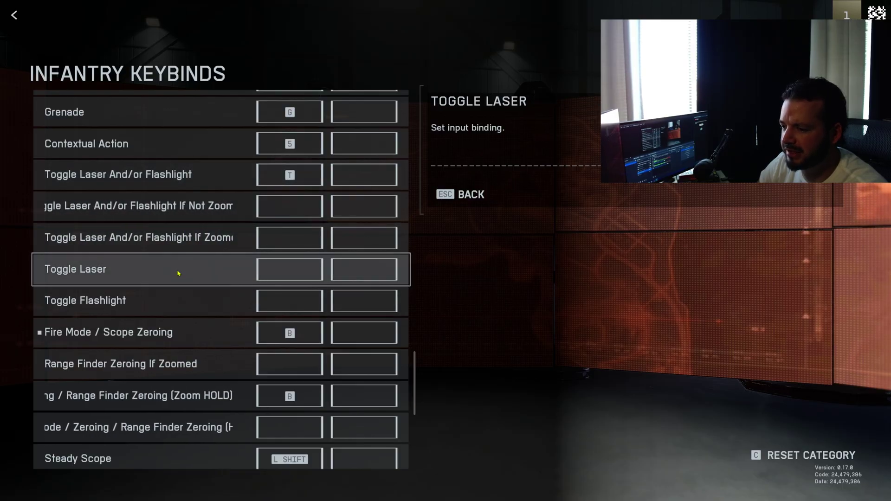
{"action": "scroll", "coordinate": [179, 273], "scroll_direction": "down", "scroll_amount": 3}
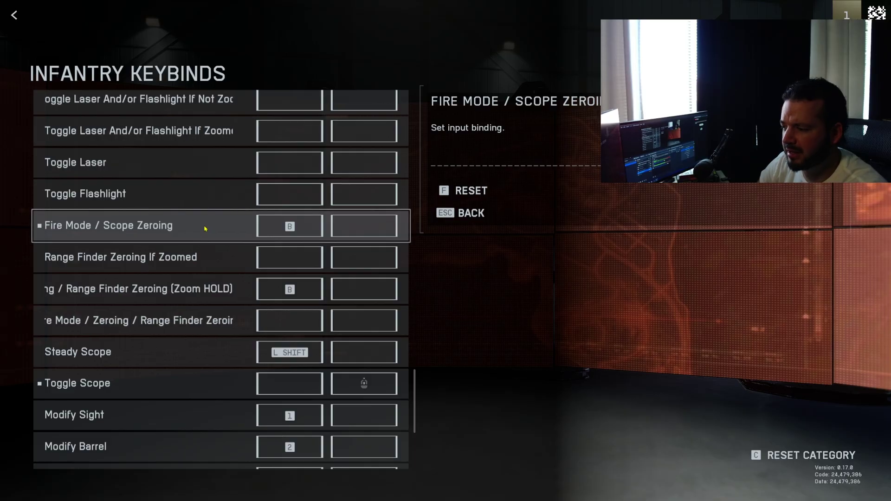
{"action": "scroll", "coordinate": [227, 232], "scroll_direction": "down", "scroll_amount": 3}
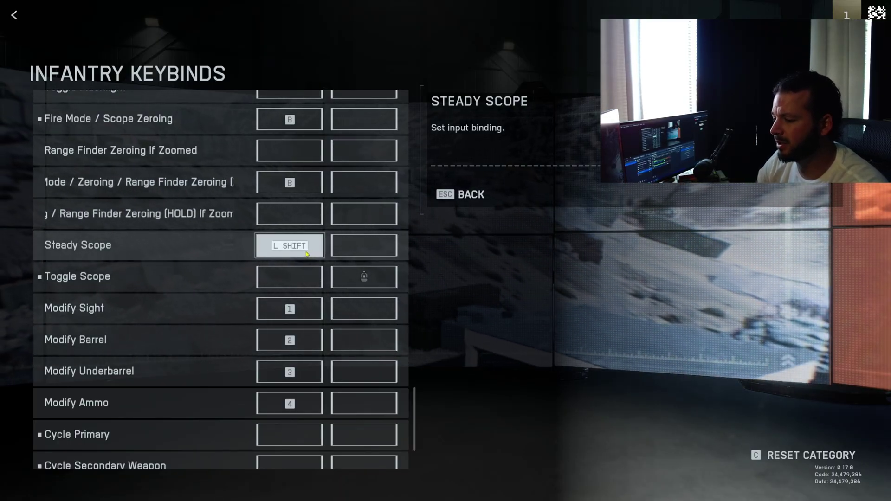
{"action": "left_click", "coordinate": [352, 285]}
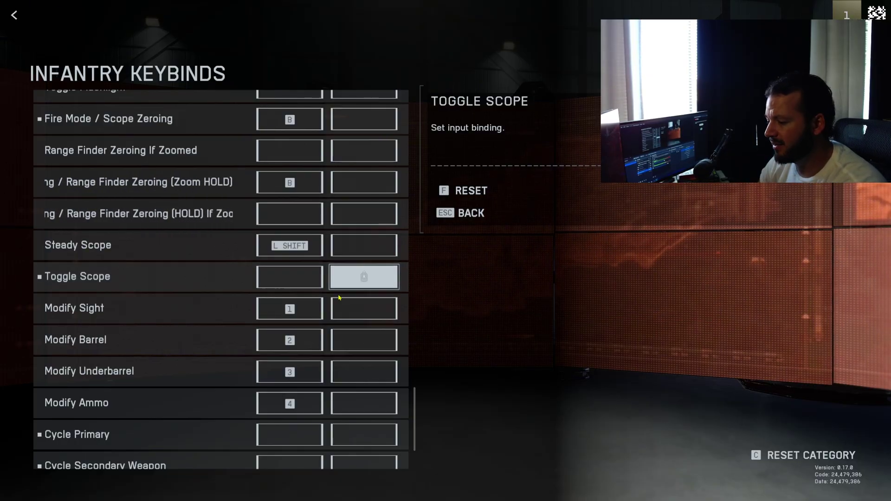
{"action": "left_click_drag", "start_coordinate": [416, 391], "coordinate": [421, 412]}
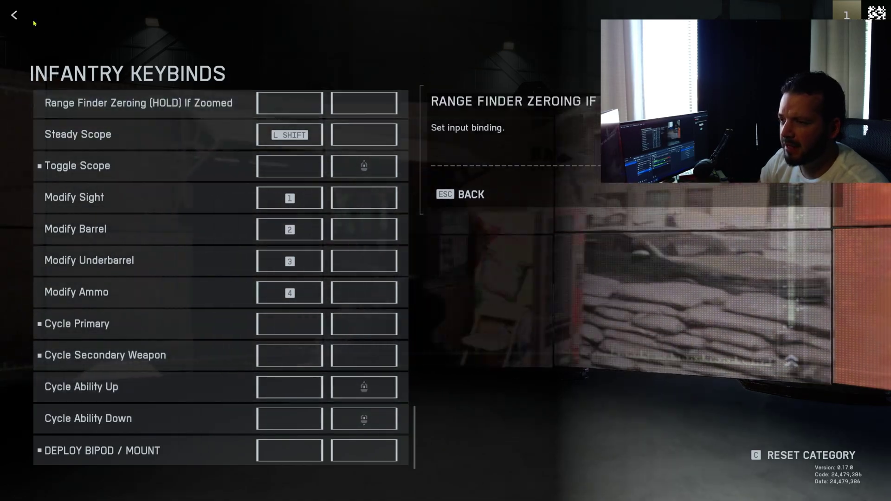
{"action": "left_click", "coordinate": [14, 14]}
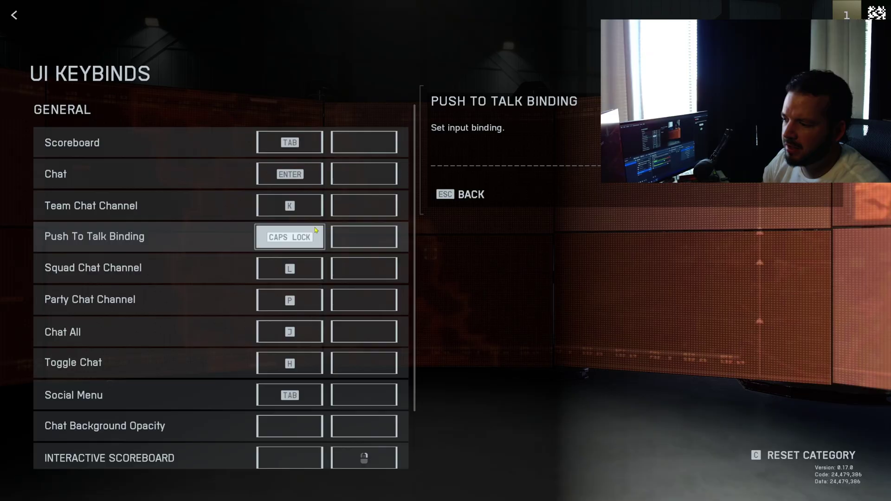
Step: Review the UI keybinds, including the Scoreboard, Push To Talk and chat channel bindings
{"action": "scroll", "coordinate": [306, 240], "scroll_direction": "down", "scroll_amount": 2}
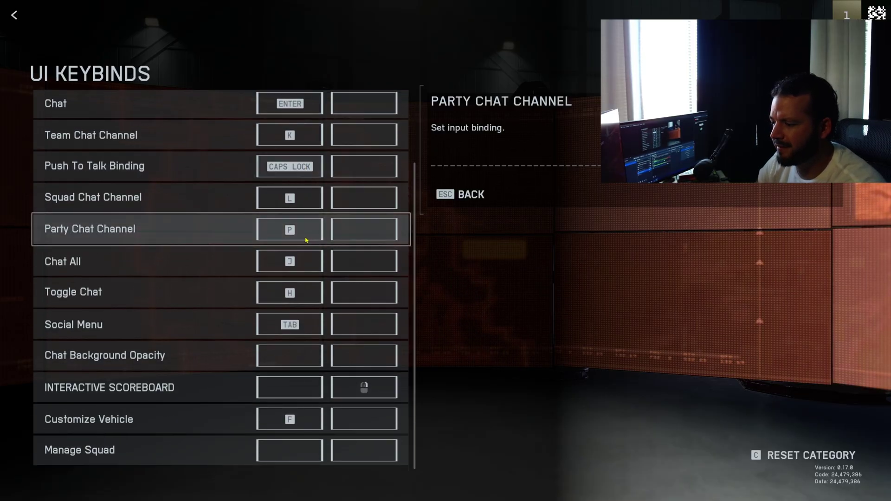
{"action": "scroll", "coordinate": [310, 237], "scroll_direction": "up", "scroll_amount": 3}
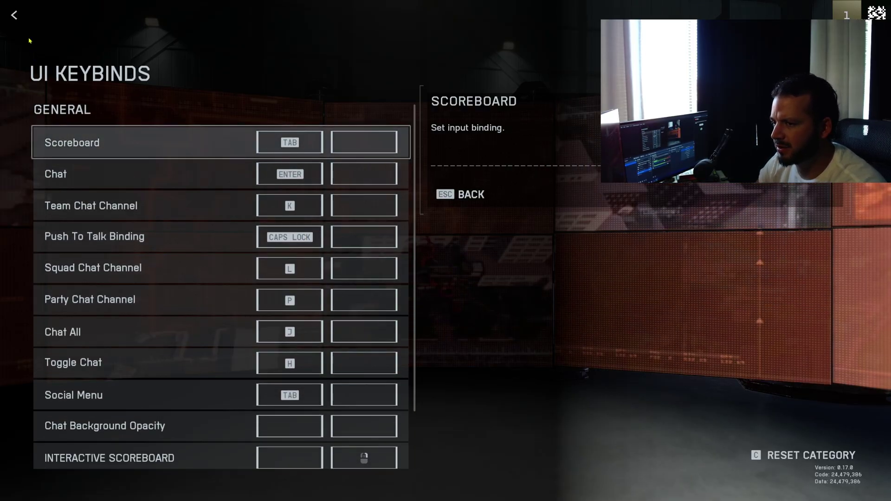
{"action": "key", "text": "Escape"}
Step: Open the Advanced HUD Settings from the graphics visuals, try Show Kills Made By on All, and return it to Squad and Nearby
{"action": "key", "text": "Down"}
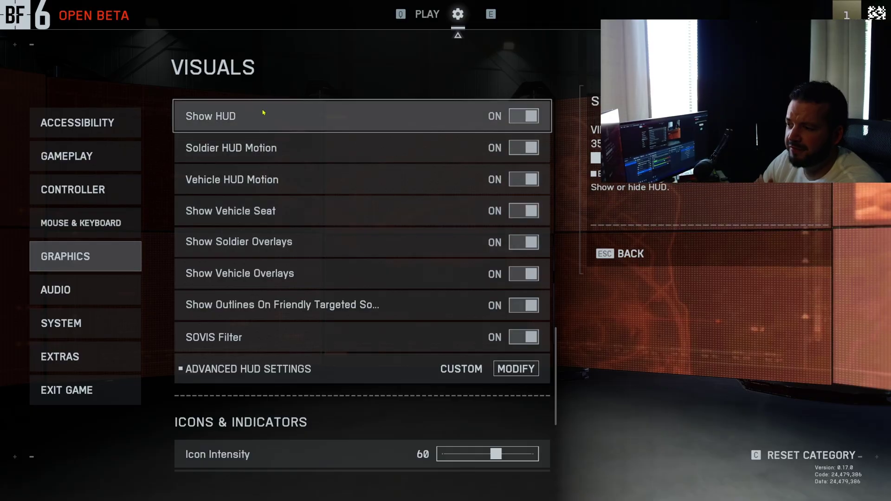
{"action": "left_click", "coordinate": [360, 369]}
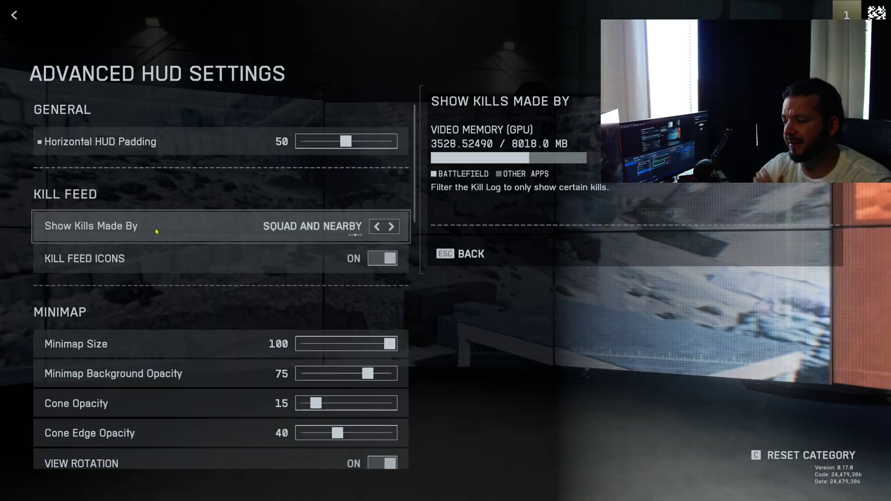
{"action": "left_click", "coordinate": [376, 226]}
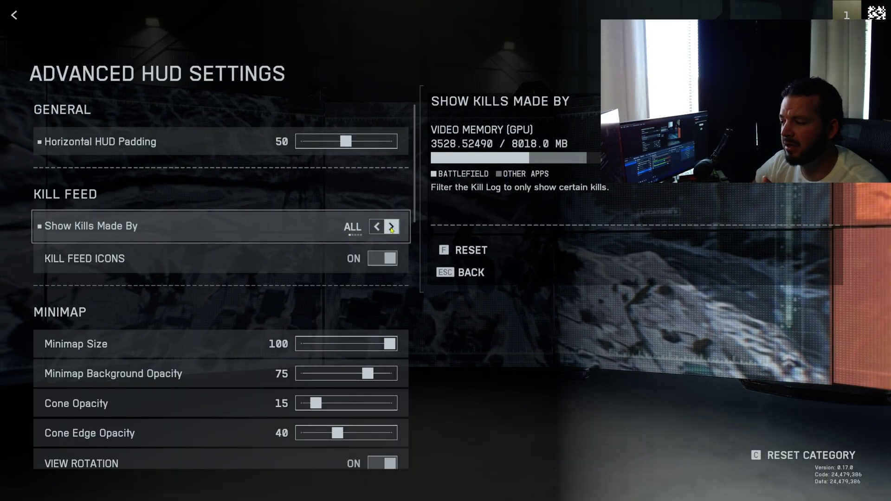
{"action": "left_click", "coordinate": [391, 226]}
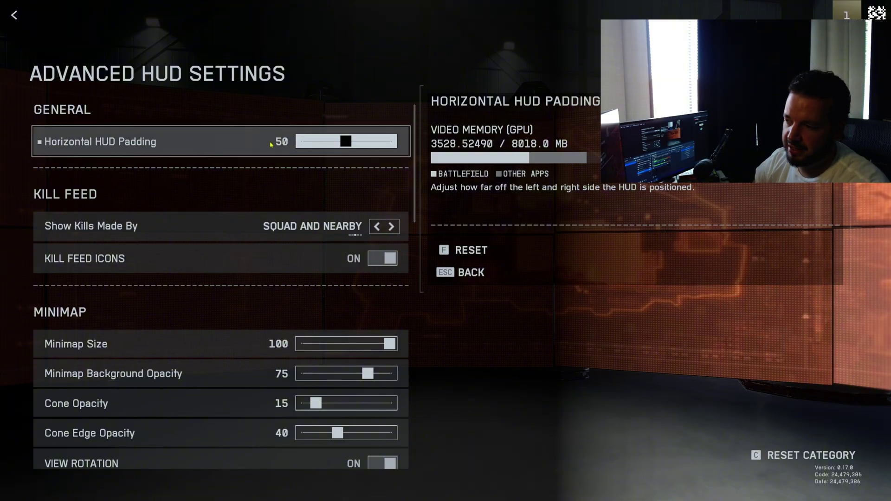
Step: Try a Horizontal HUD Padding of 41, readjust it slightly higher, and look over the minimap settings
{"action": "left_click", "coordinate": [342, 145]}
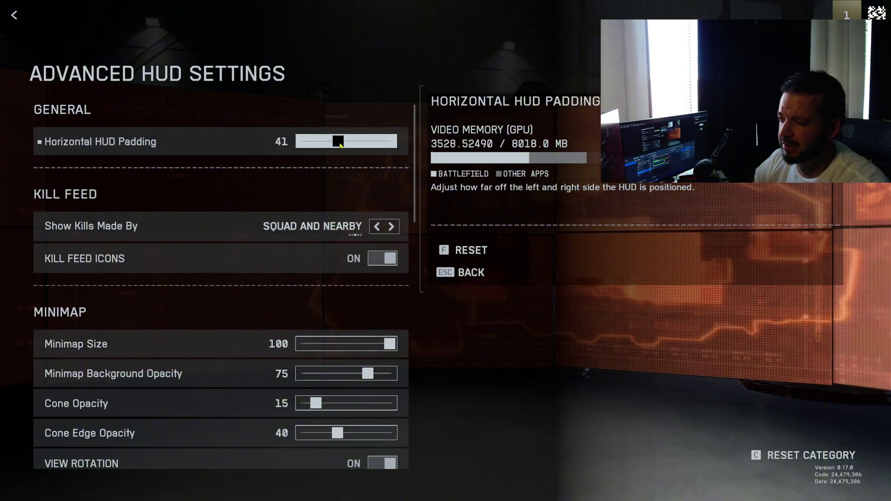
{"action": "left_click_drag", "start_coordinate": [346, 147], "coordinate": [349, 150]}
{"action": "scroll", "coordinate": [314, 176], "scroll_direction": "down", "scroll_amount": 5}
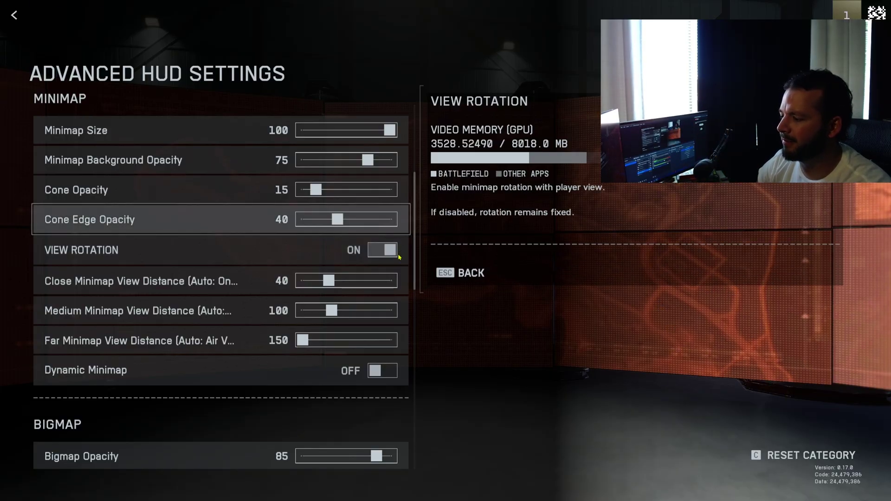
Step: Look over the remaining advanced HUD settings down to Vehicle HUD and Hints, and return to the Visuals page
{"action": "left_click_drag", "start_coordinate": [414, 238], "coordinate": [420, 469]}
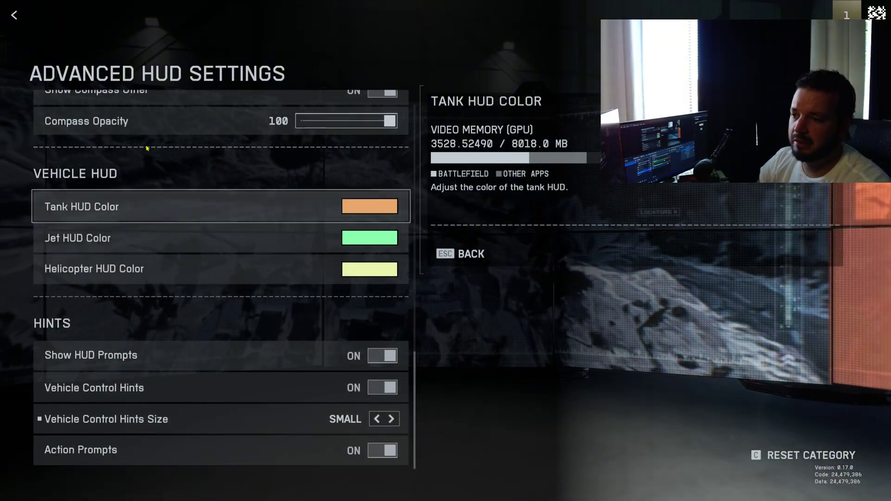
{"action": "left_click", "coordinate": [7, 15]}
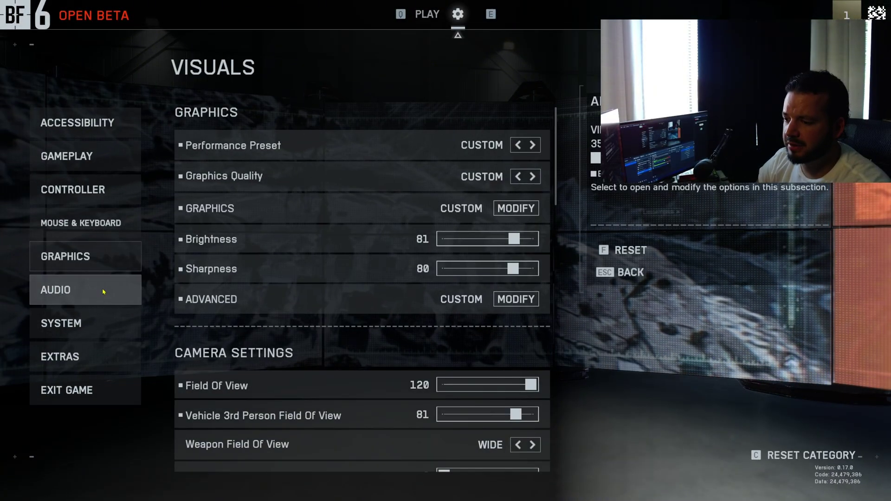
Step: Open the audio settings, try the Default Mix for Audio Mix, and return it to High Dynamics
{"action": "left_click", "coordinate": [86, 290]}
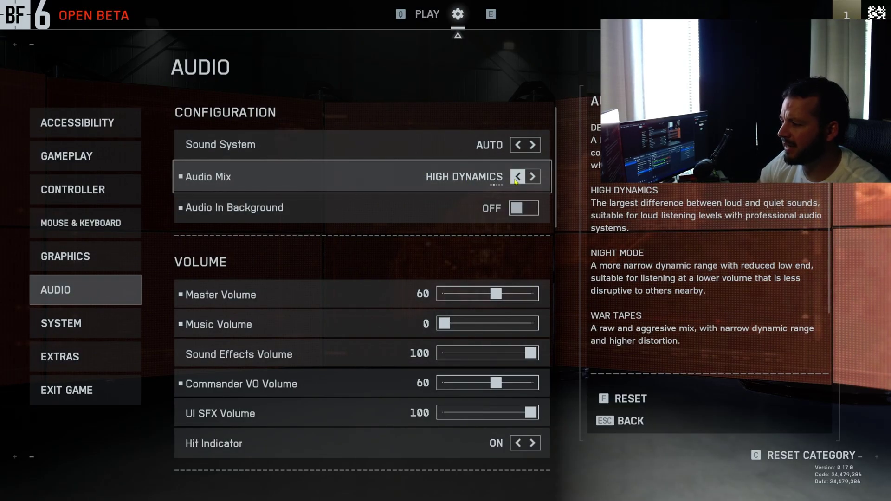
{"action": "left_click", "coordinate": [517, 176]}
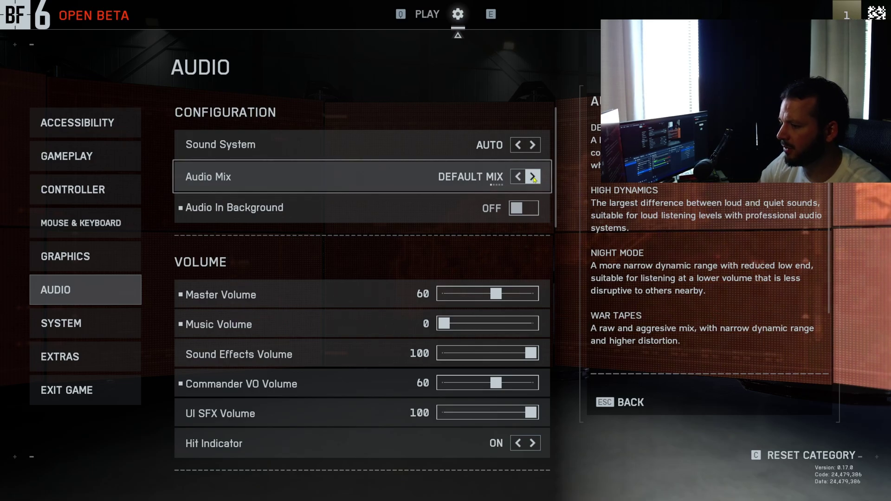
{"action": "left_click", "coordinate": [533, 178]}
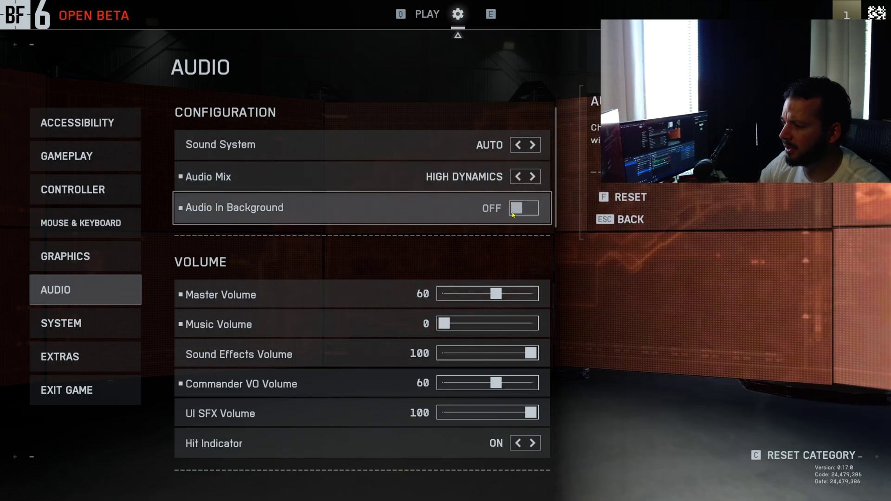
Step: Readjust the Music Volume to 0, and switch the Hit Indicator off and back on
{"action": "scroll", "coordinate": [539, 241], "scroll_direction": "down", "scroll_amount": 3}
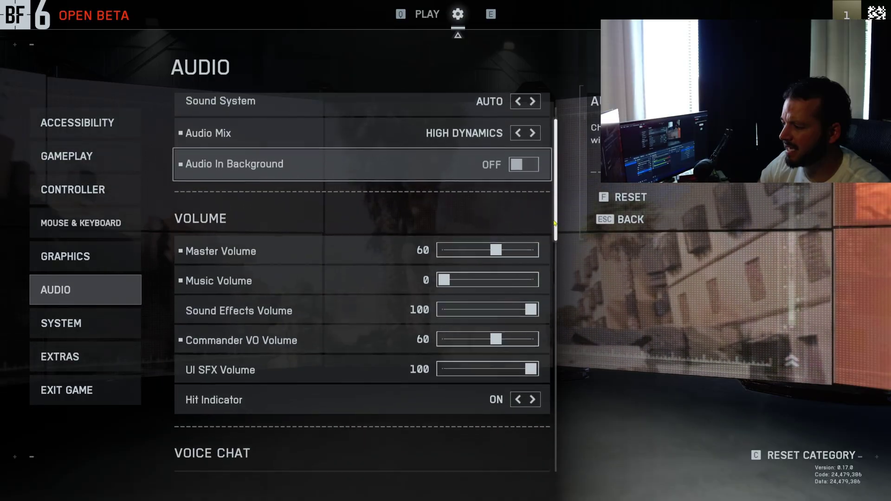
{"action": "scroll", "coordinate": [554, 241], "scroll_direction": "down", "scroll_amount": 1}
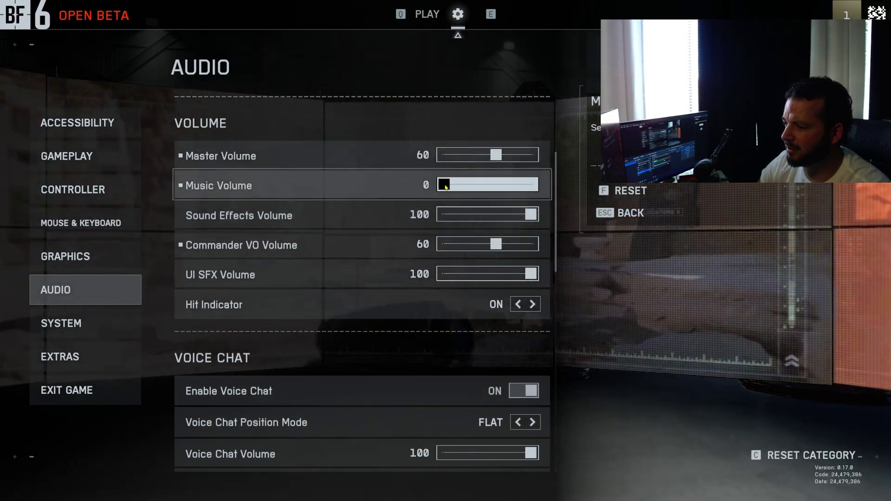
{"action": "left_click", "coordinate": [450, 186]}
{"action": "left_click", "coordinate": [442, 186]}
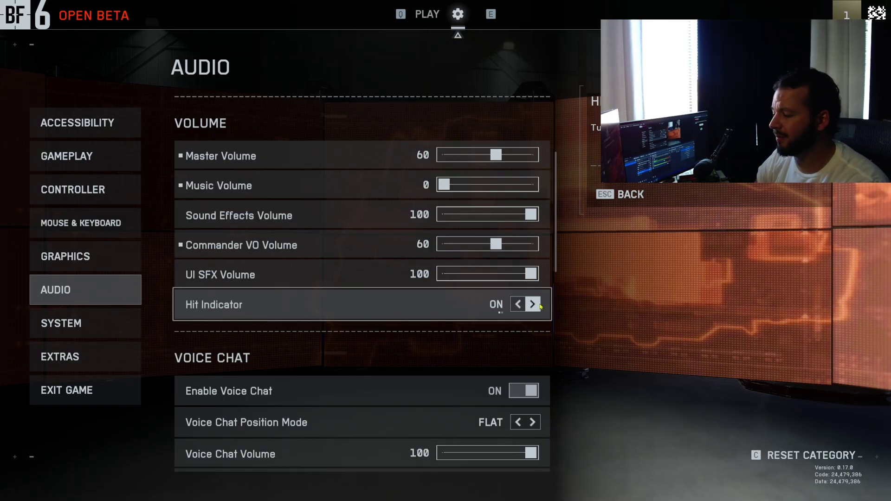
{"action": "left_click", "coordinate": [539, 305]}
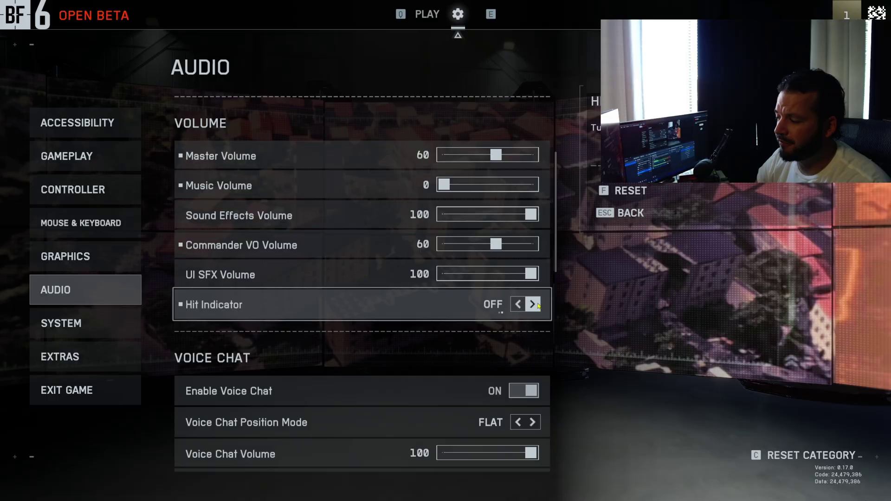
{"action": "left_click", "coordinate": [533, 304]}
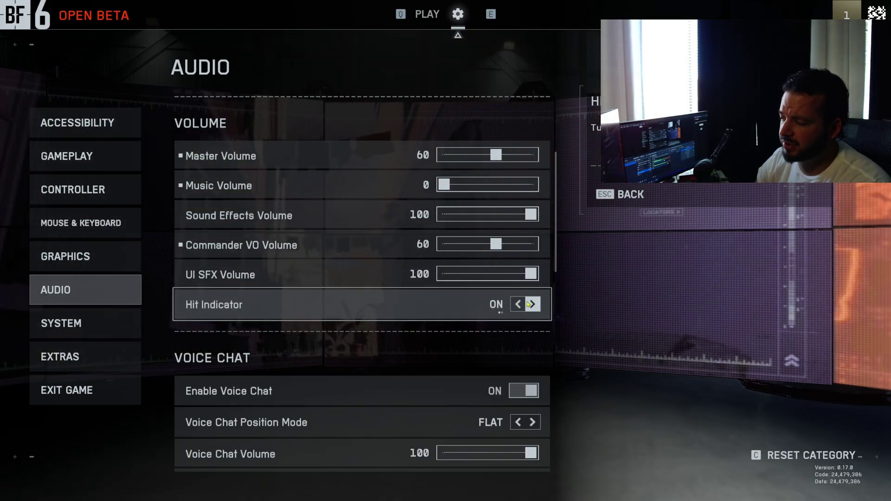
Step: Review the Voice Chat, audio accessibility, subtitle and radio music settings
{"action": "scroll", "coordinate": [528, 304], "scroll_direction": "down", "scroll_amount": 5}
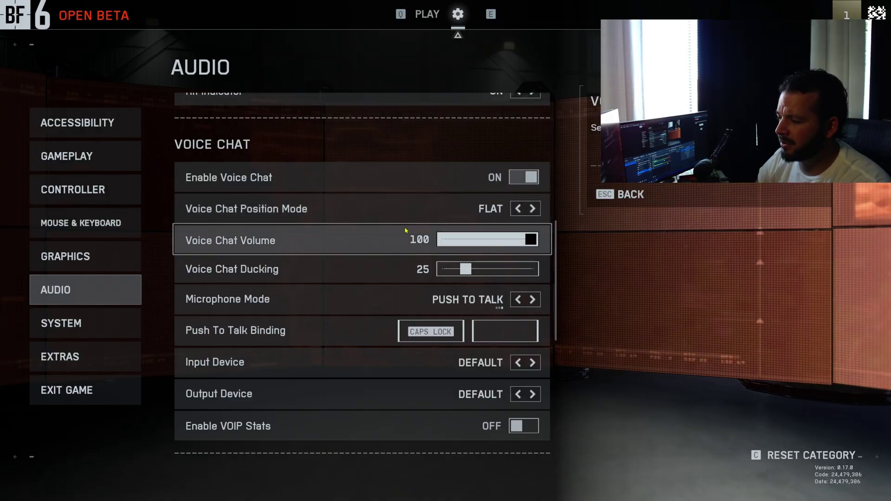
{"action": "scroll", "coordinate": [341, 299], "scroll_direction": "down", "scroll_amount": 3}
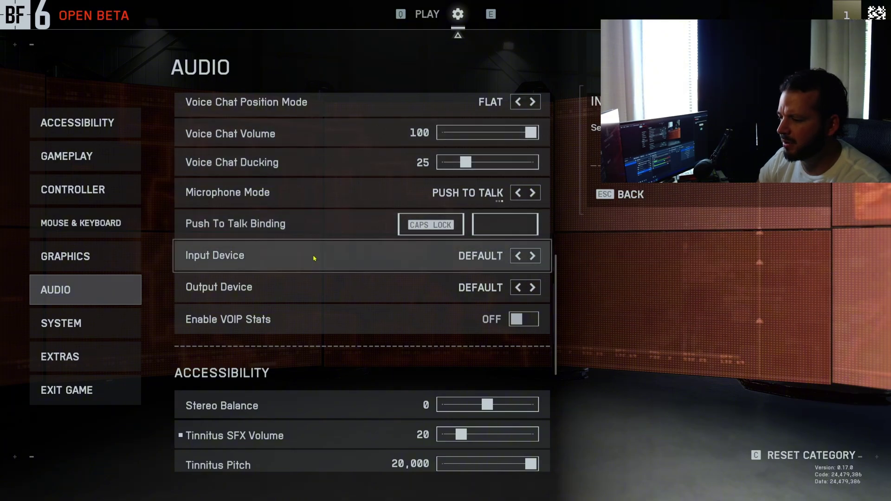
{"action": "scroll", "coordinate": [304, 202], "scroll_direction": "down", "scroll_amount": 5}
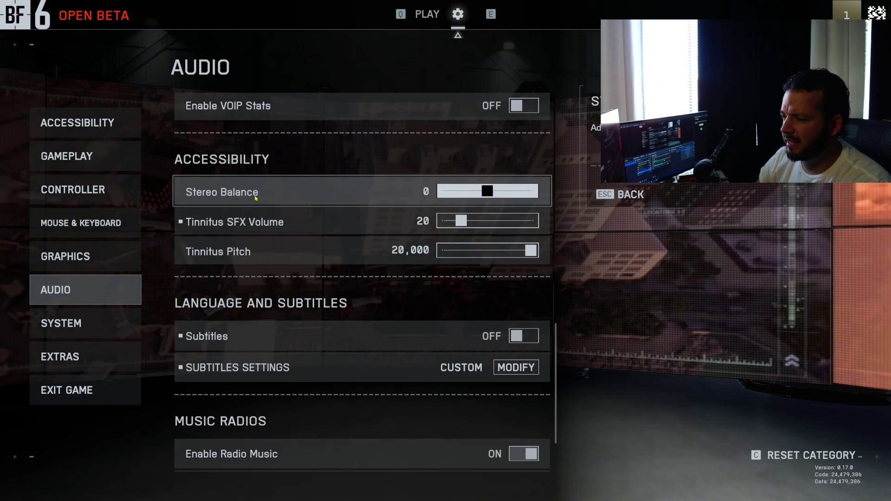
{"action": "scroll", "coordinate": [304, 207], "scroll_direction": "down", "scroll_amount": 2}
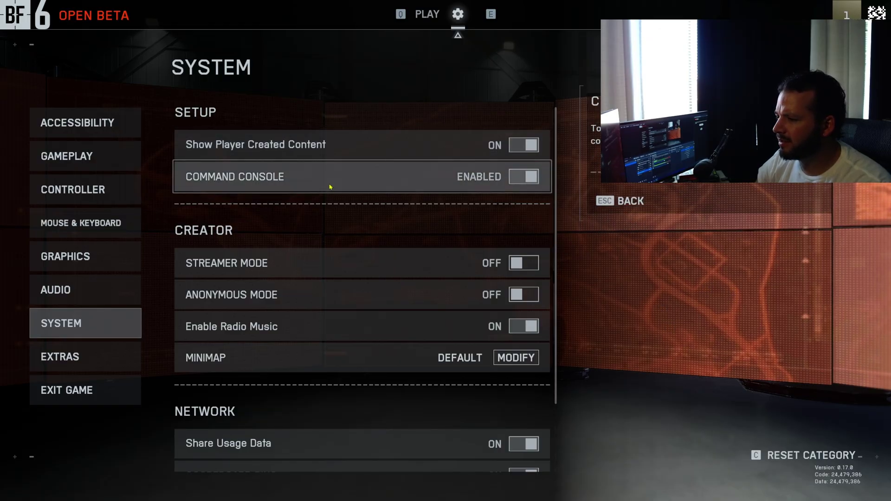
Step: Look through the System settings' Creator and Network options and open the Minimap adjustments
{"action": "scroll", "coordinate": [329, 184], "scroll_direction": "down", "scroll_amount": 2}
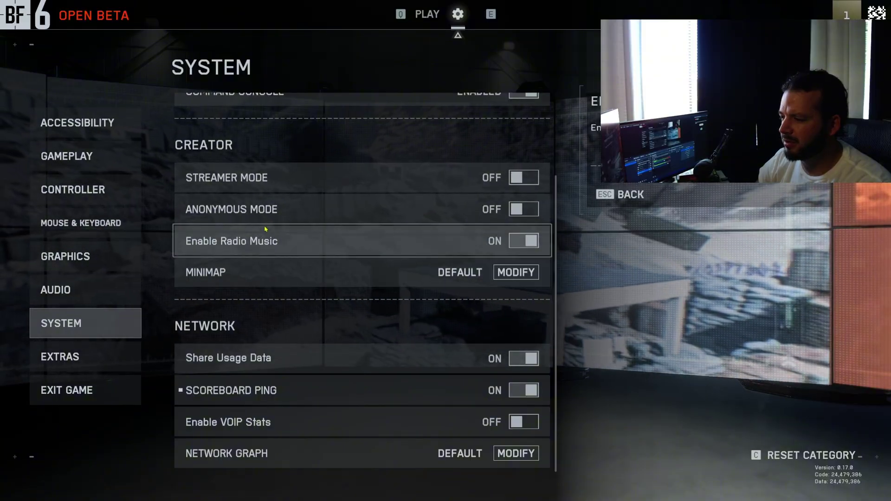
{"action": "left_click", "coordinate": [379, 287]}
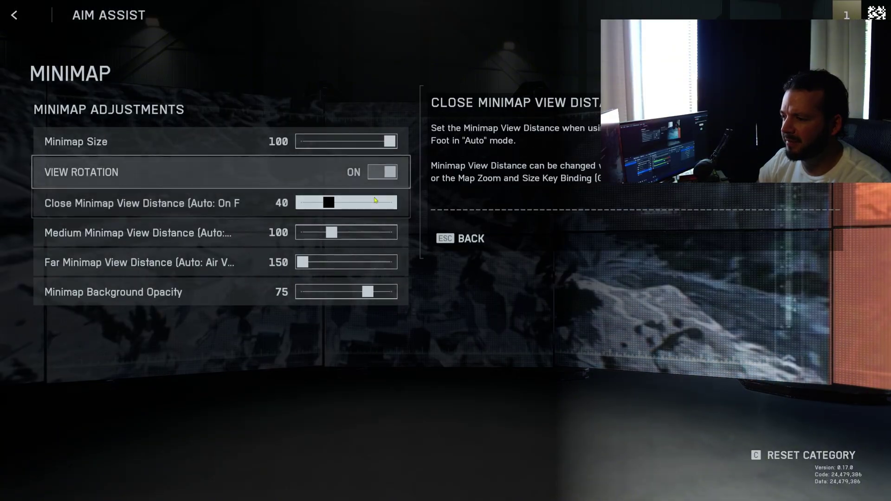